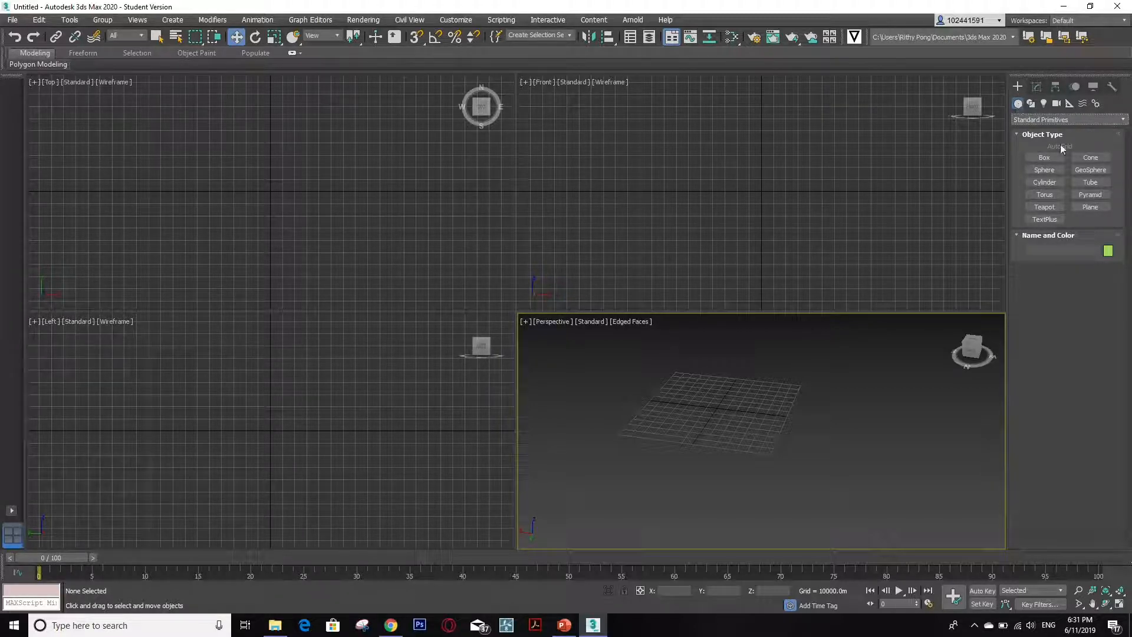
Create a plane over the perspective grid, about 127,550 m long and 210,700 m wide
left_click(1090, 207)
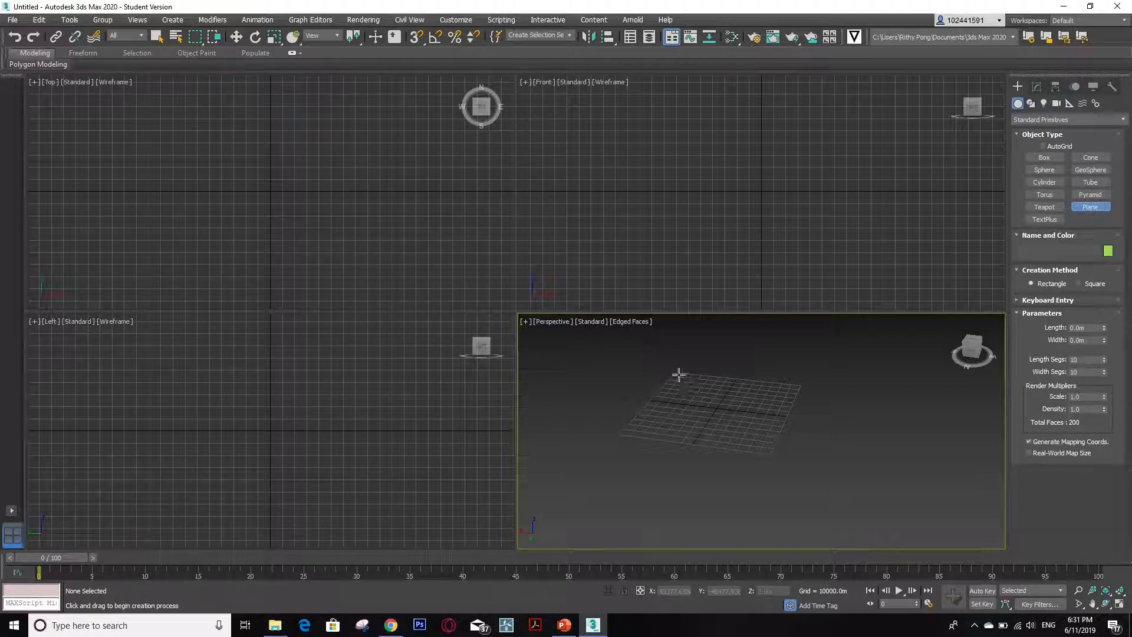
left_click_drag(642, 373, 816, 460)
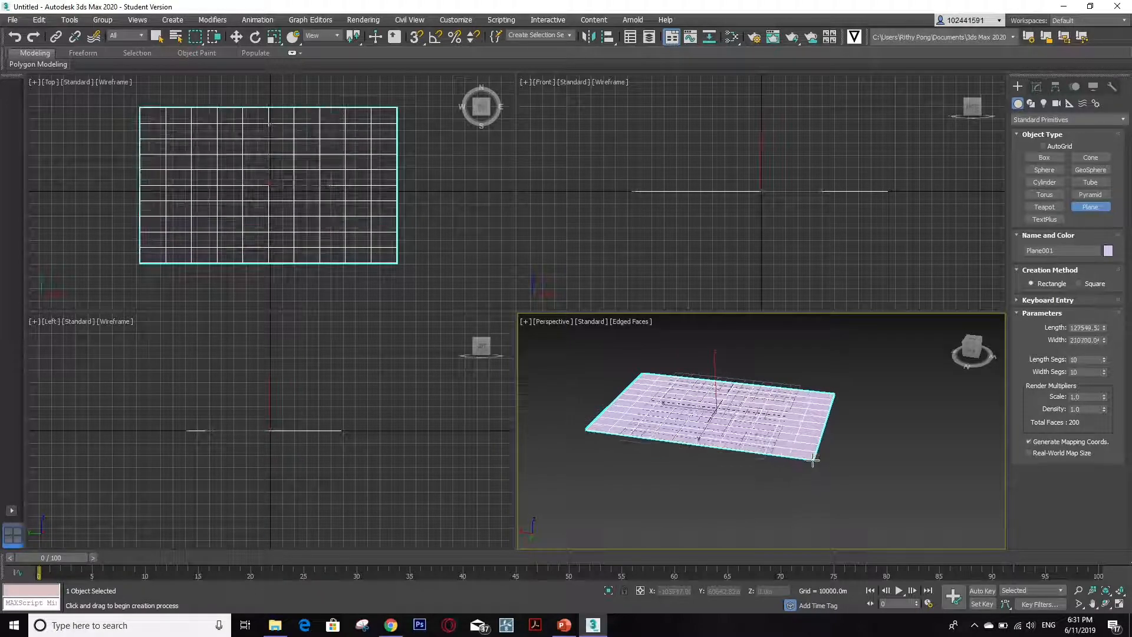
left_click(1090, 360)
Apply an Edit Poly modifier to the plane
left_click(1038, 87)
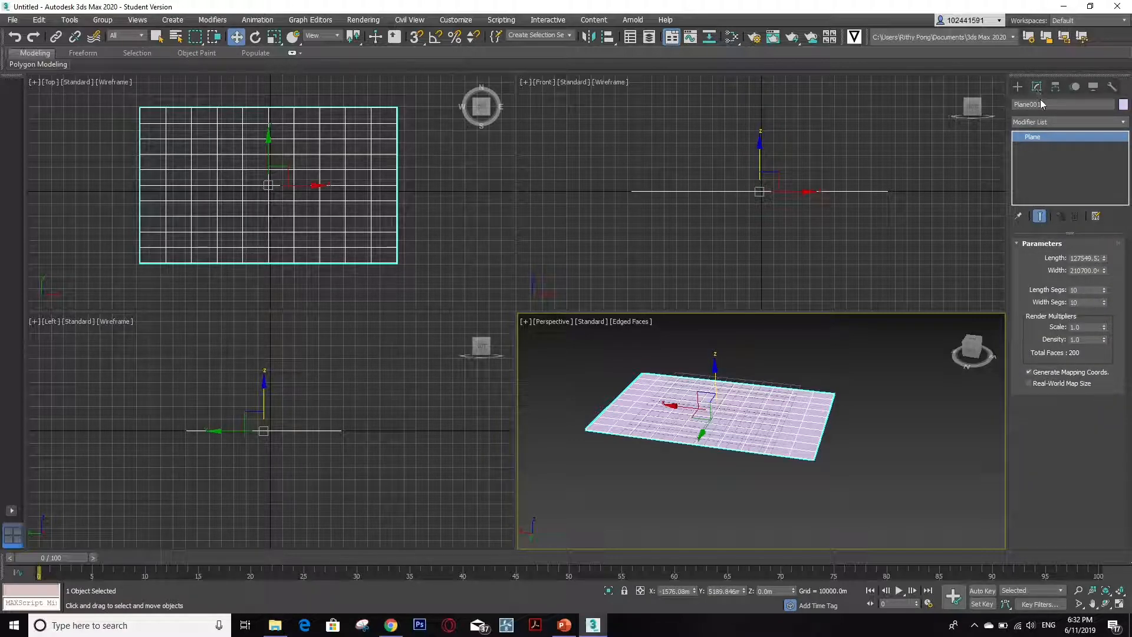
left_click(1052, 121)
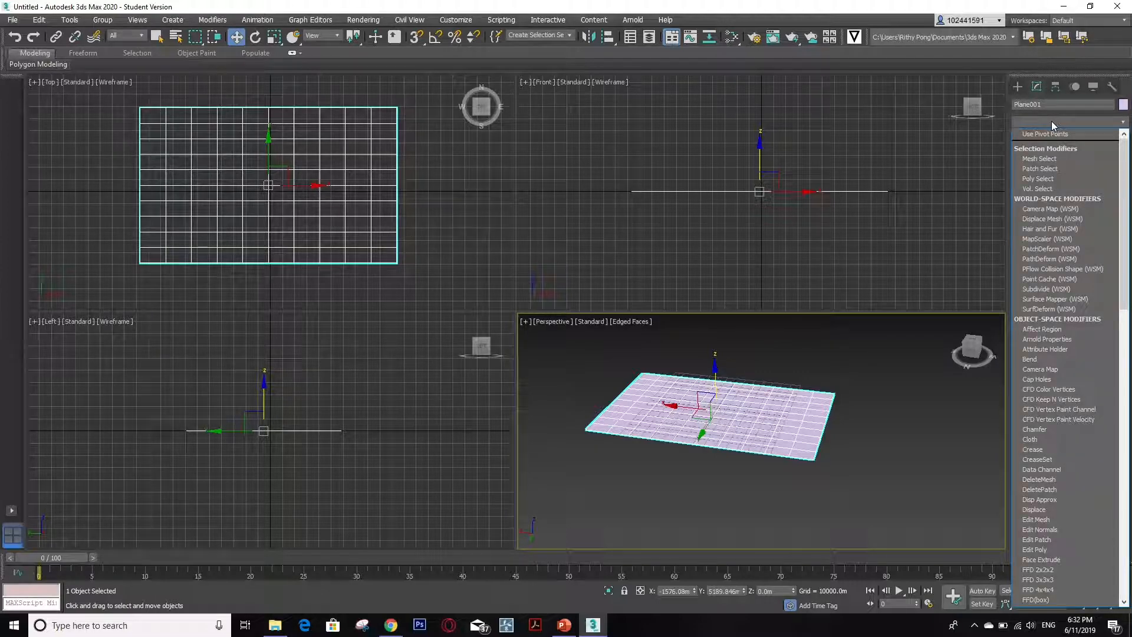
type("esh")
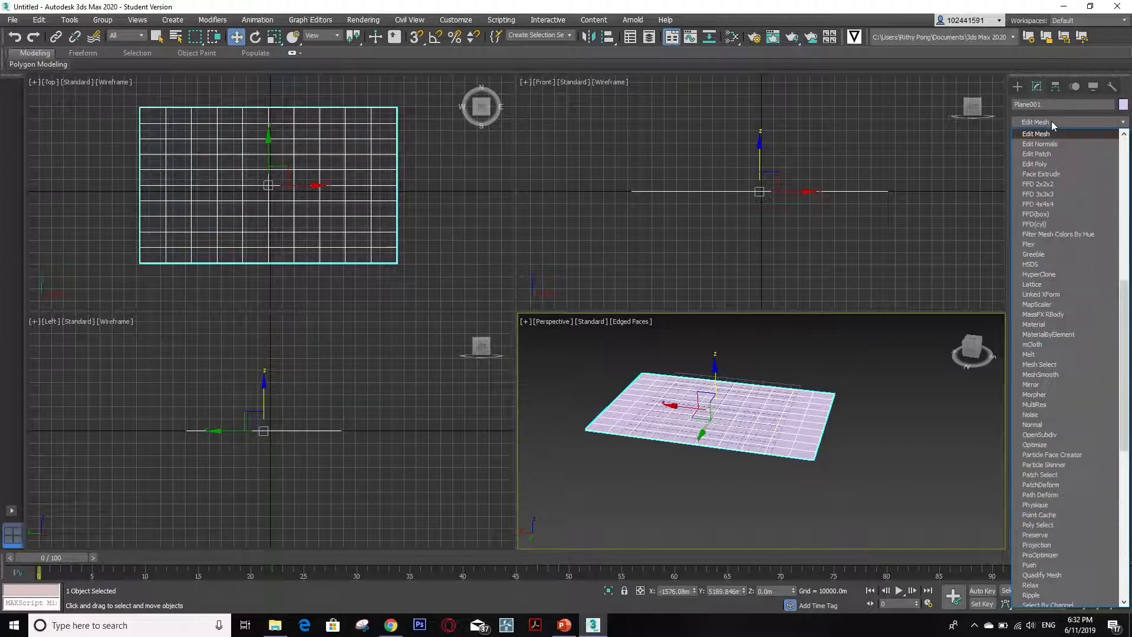
left_click(1048, 160)
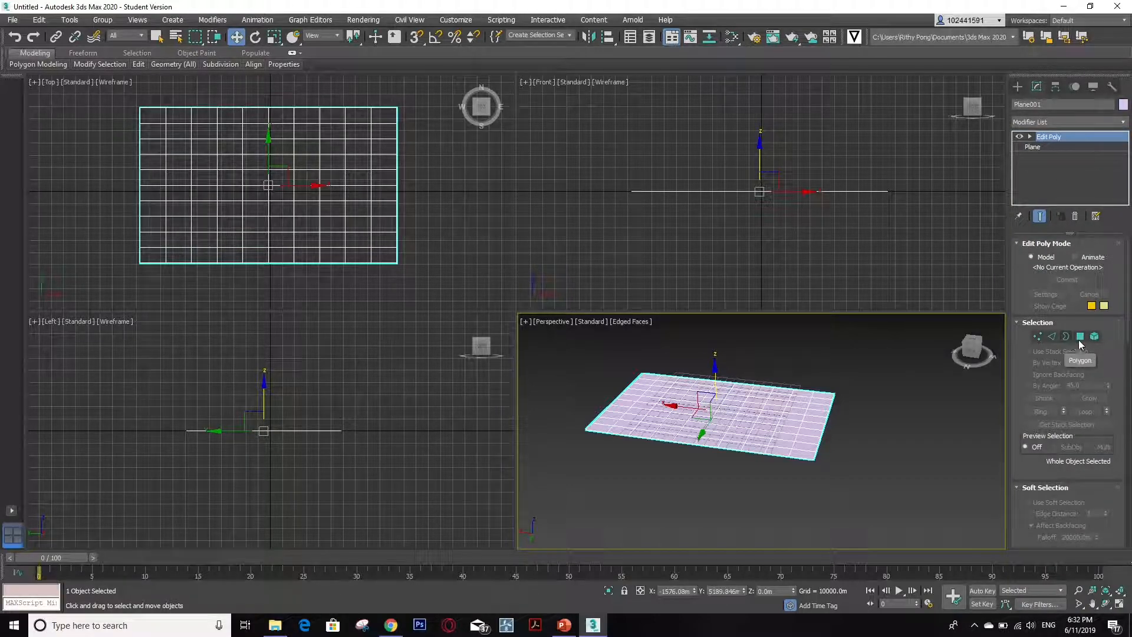
Select two large blocks of polygons at opposite ends of the plane, leaving a band unselected between them
left_click(1081, 339)
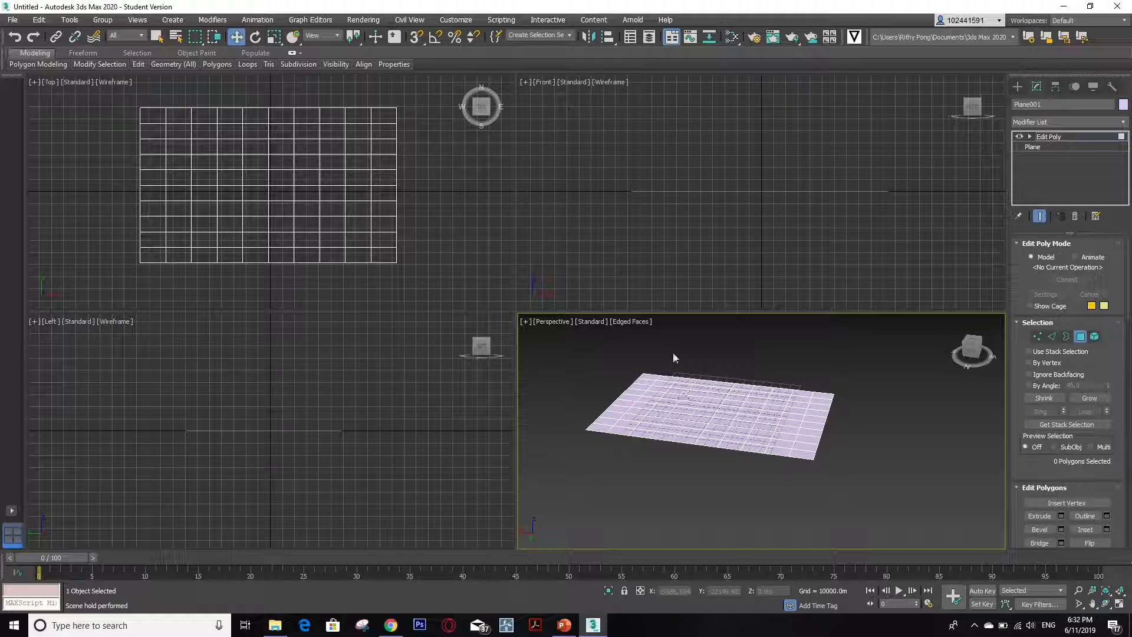
left_click_drag(674, 343, 597, 434)
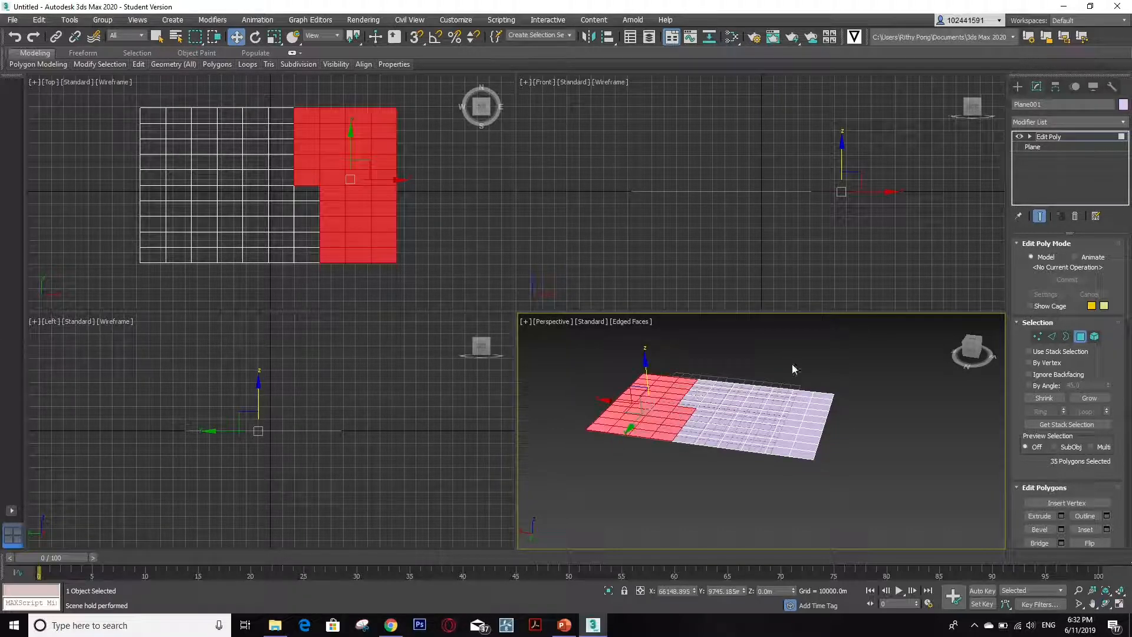
left_click_drag(828, 391, 755, 455, "ctrl")
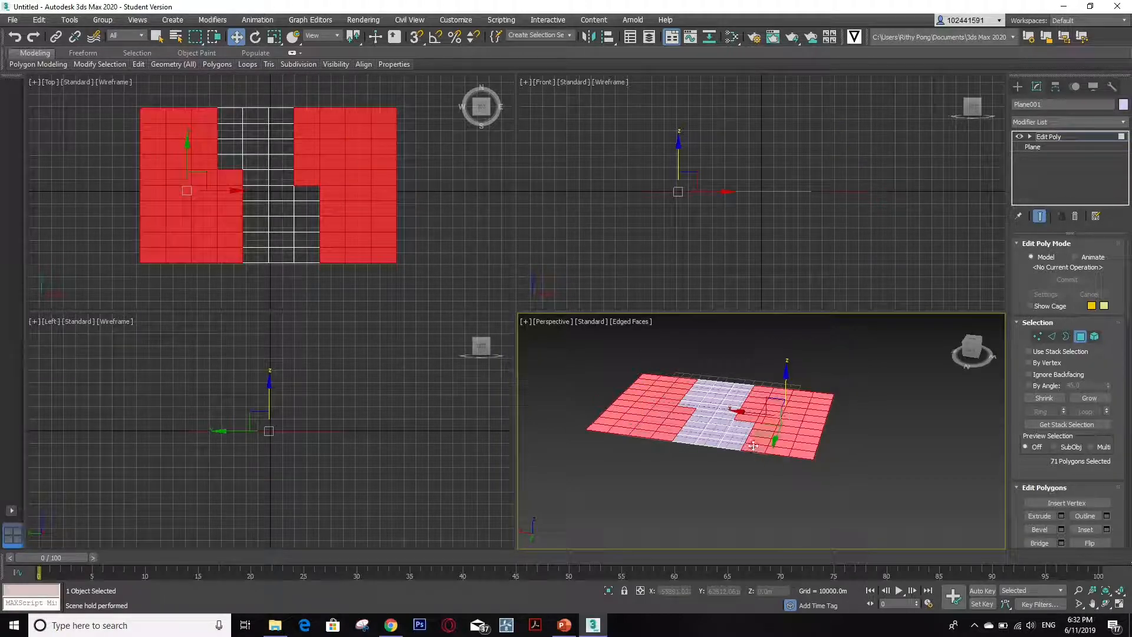
Add two single-column polygon strips in the plane's middle band to the selection, leaving unselected gaps on both sides of each
left_click(712, 441, "shift")
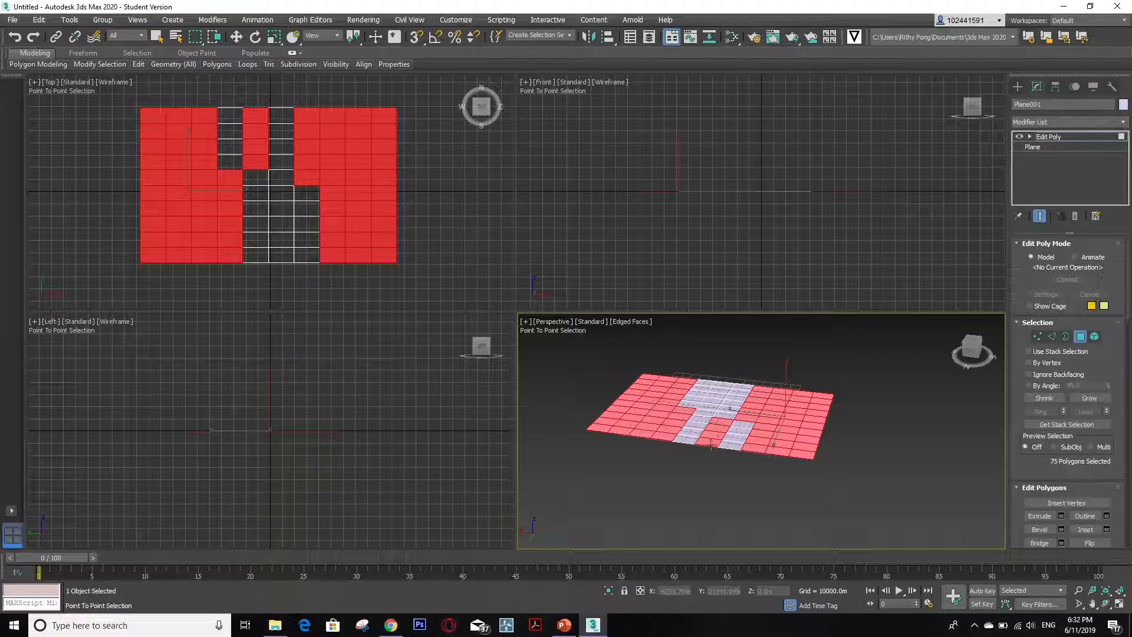
left_click(714, 399)
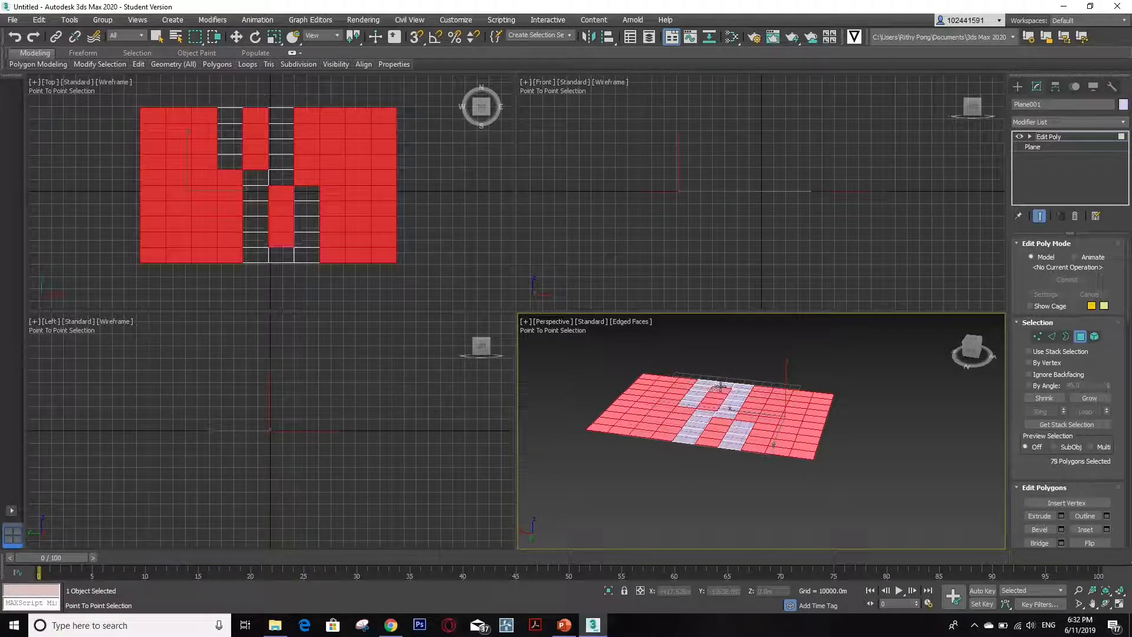
left_click(716, 387)
right_click(722, 385)
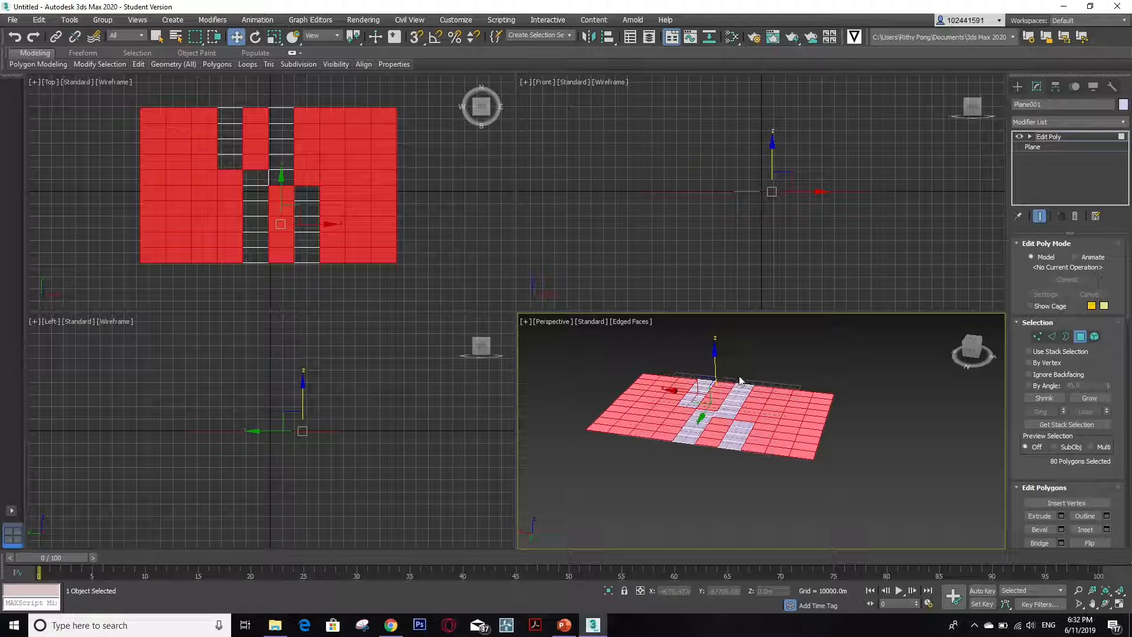
left_click(782, 406)
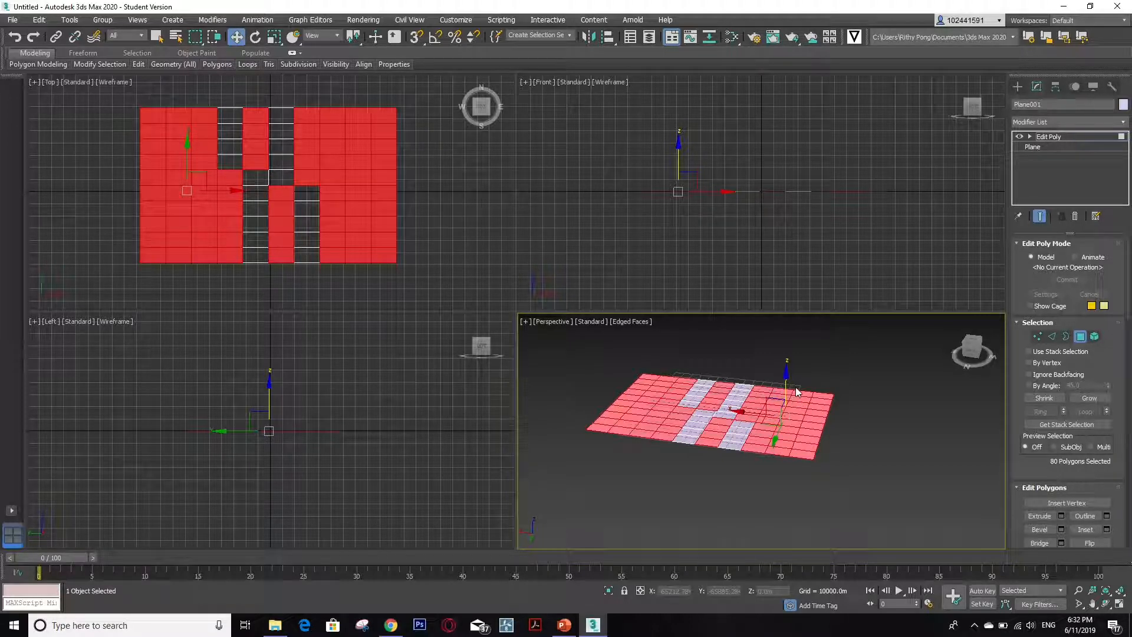
left_click(710, 429)
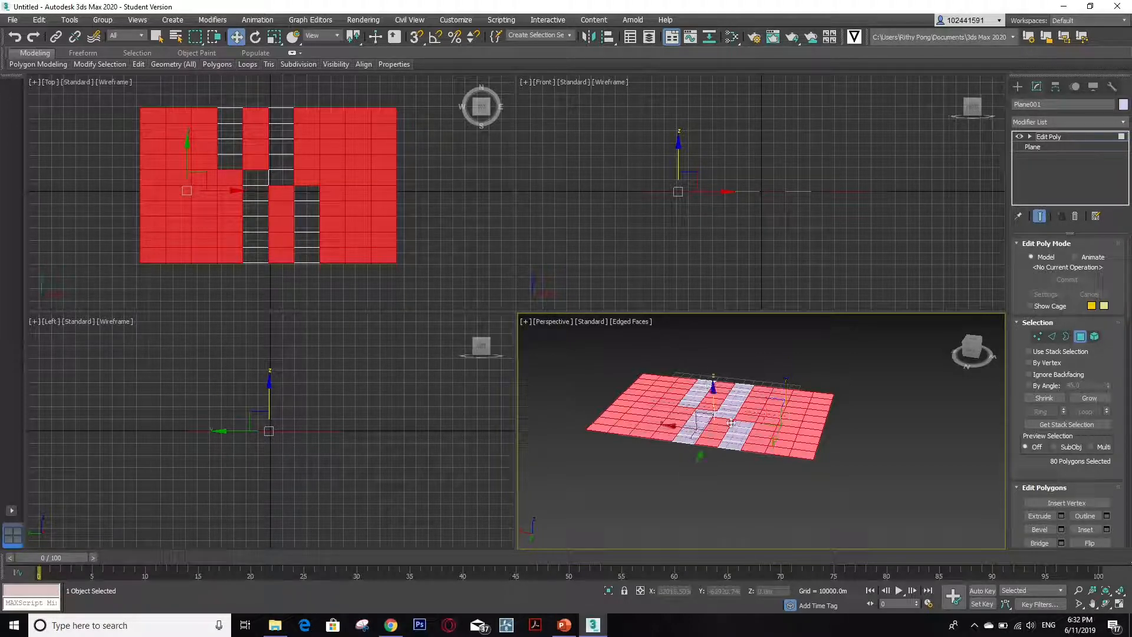
Apply the Greeble modifier to the selected polygons of the plane
left_click(1060, 122)
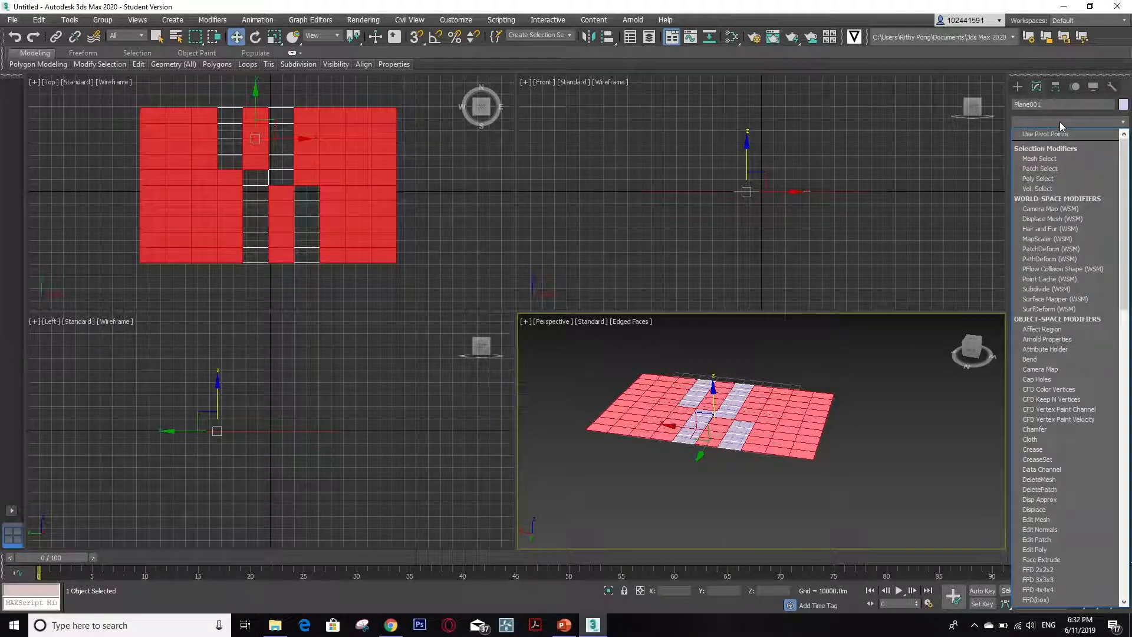
key("g")
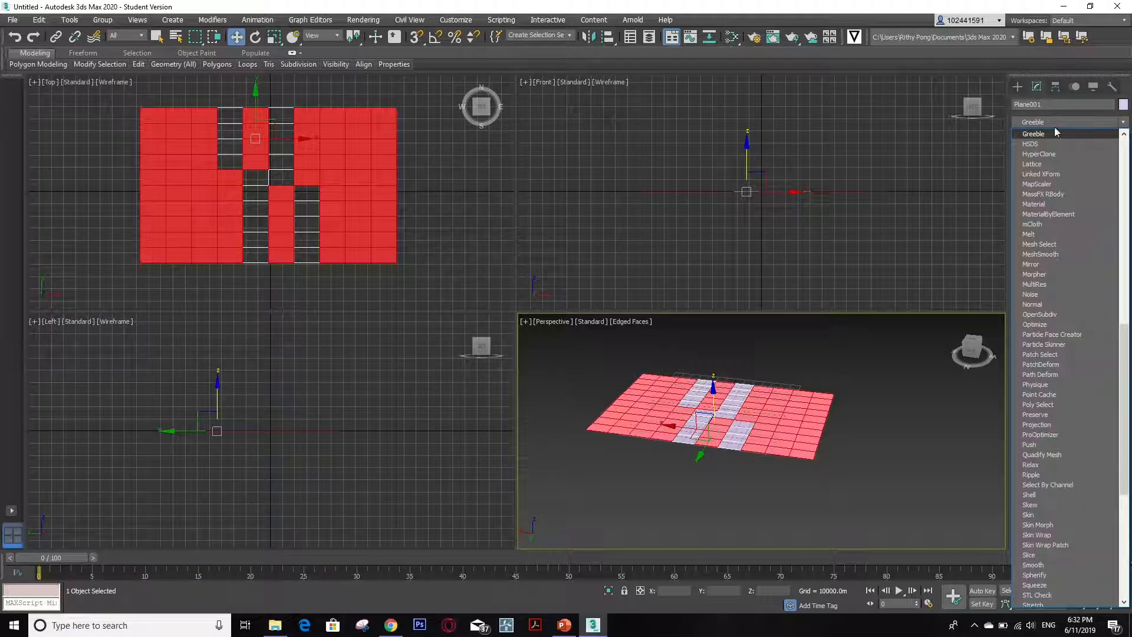
left_click(1046, 137)
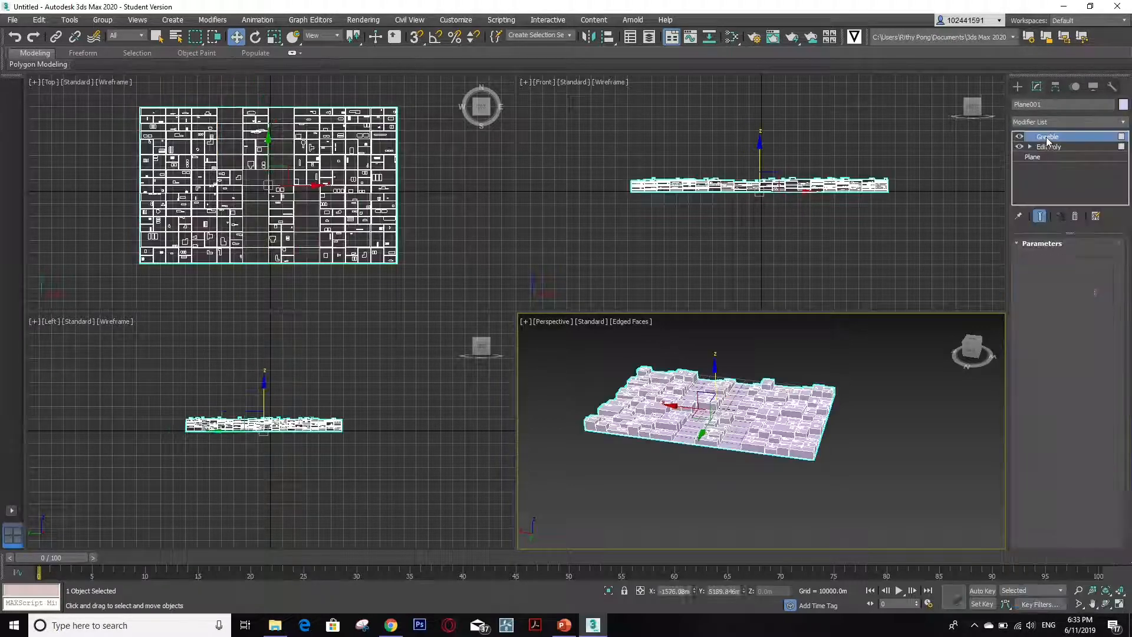
scroll(730, 418, "up", 2)
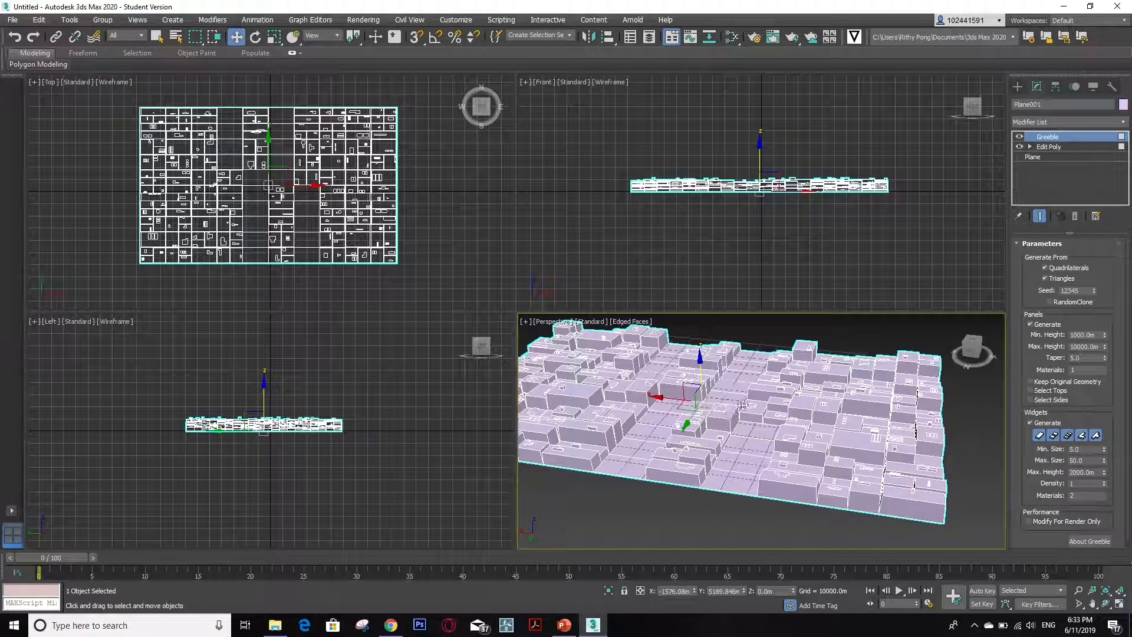
scroll(741, 406, "down", 4)
scroll(765, 388, "up", 2)
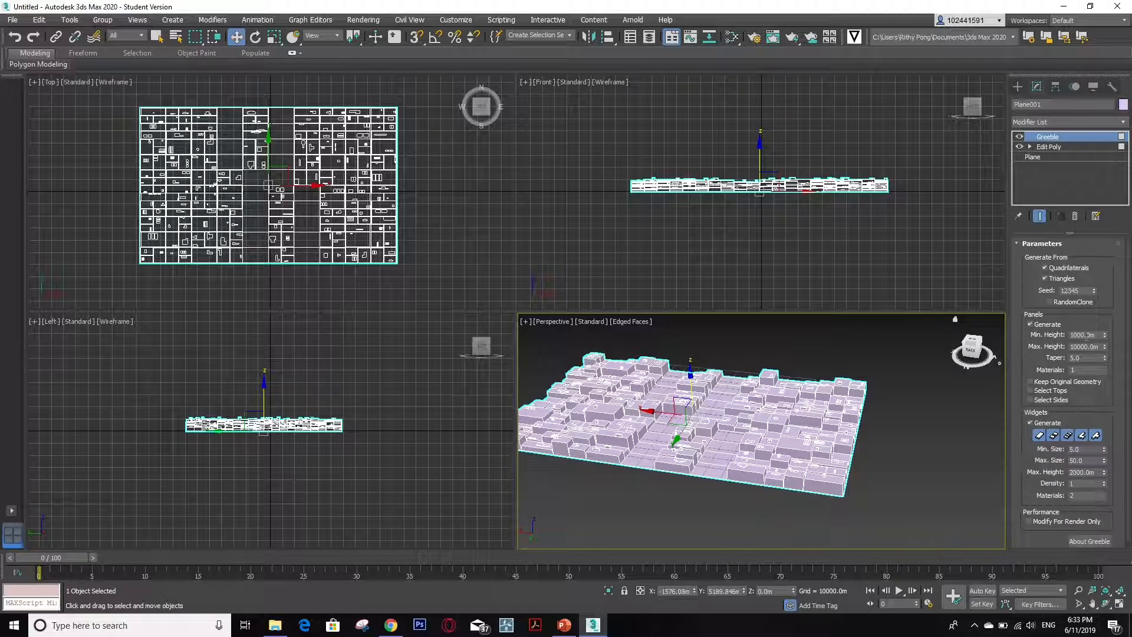
Set the Greeble panels' minimum height to 2000 m and maximum height to 40000 m
left_click_drag(1088, 336, 1077, 335)
left_click(1088, 347)
left_click(1083, 334)
type("2000")
key("Return")
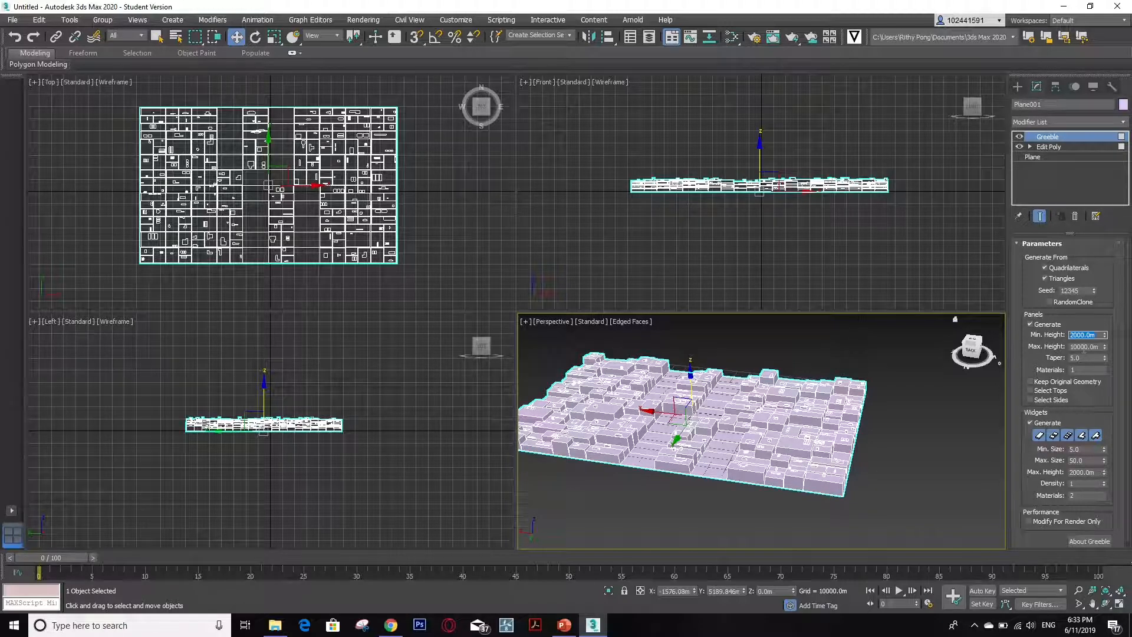
key("Tab")
type("40")
key("Return")
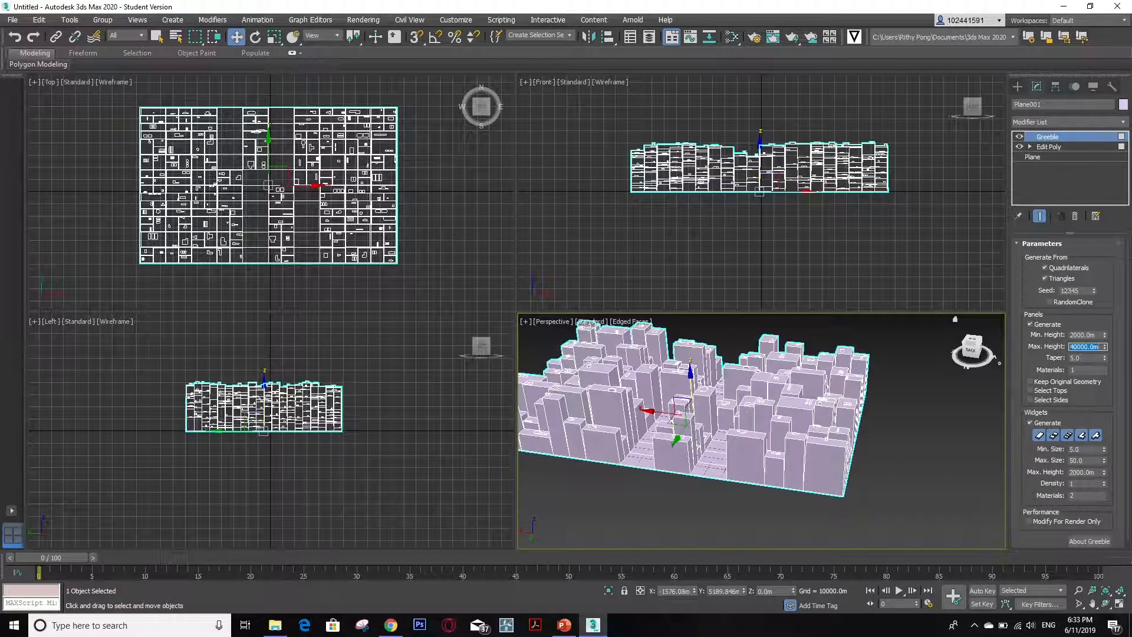
Disable every Greeble widget shape except the first one
scroll(888, 401, "down", 3)
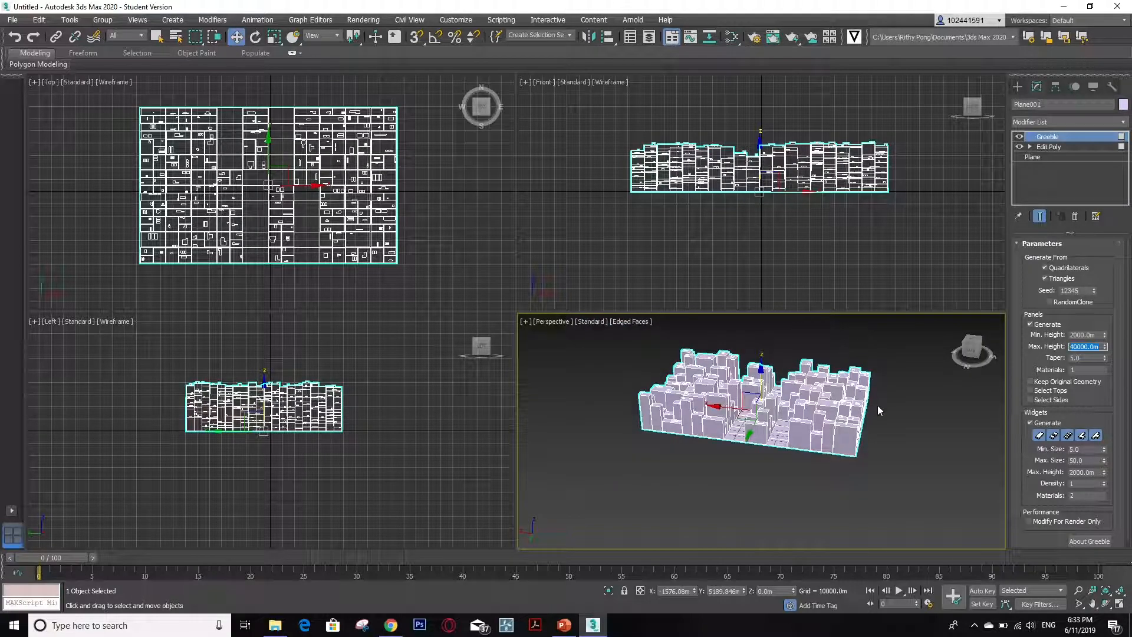
middle_click_drag(878, 409, 847, 399)
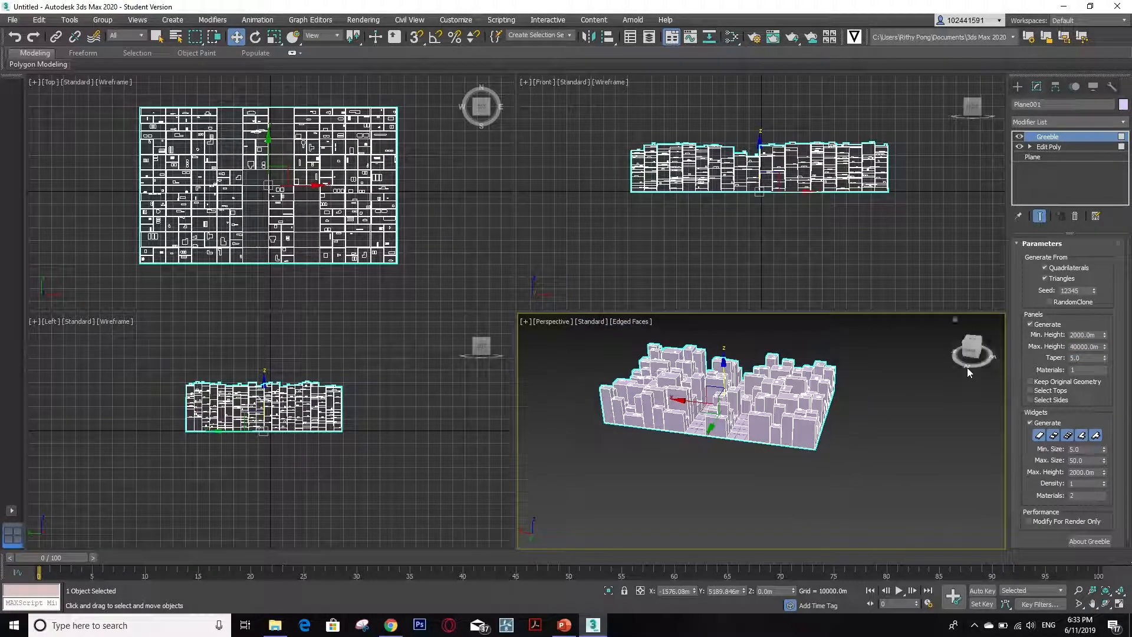
mouse_move(979, 348)
left_mouse_down()
mouse_move(965, 349)
mouse_move(976, 350)
left_mouse_up()
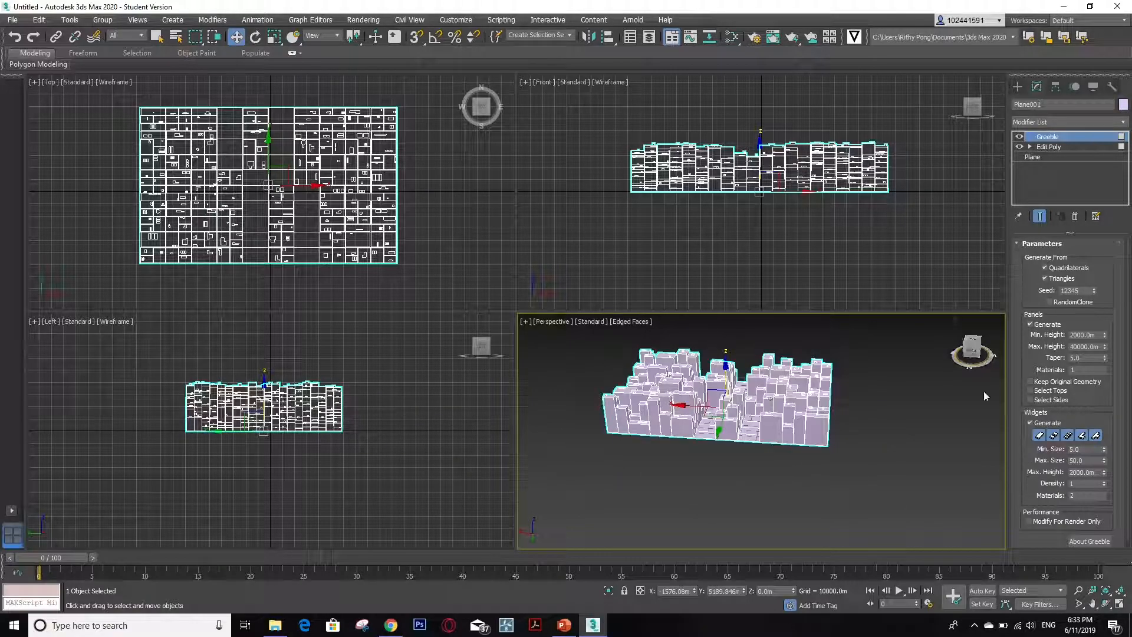
left_click(1054, 436)
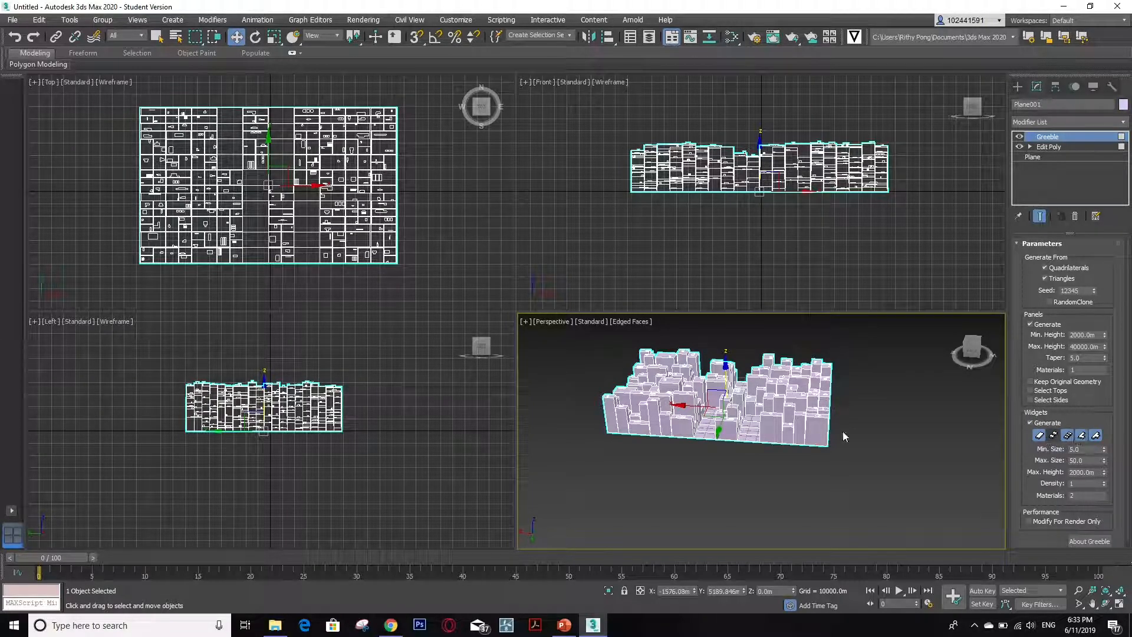
left_click(1068, 435)
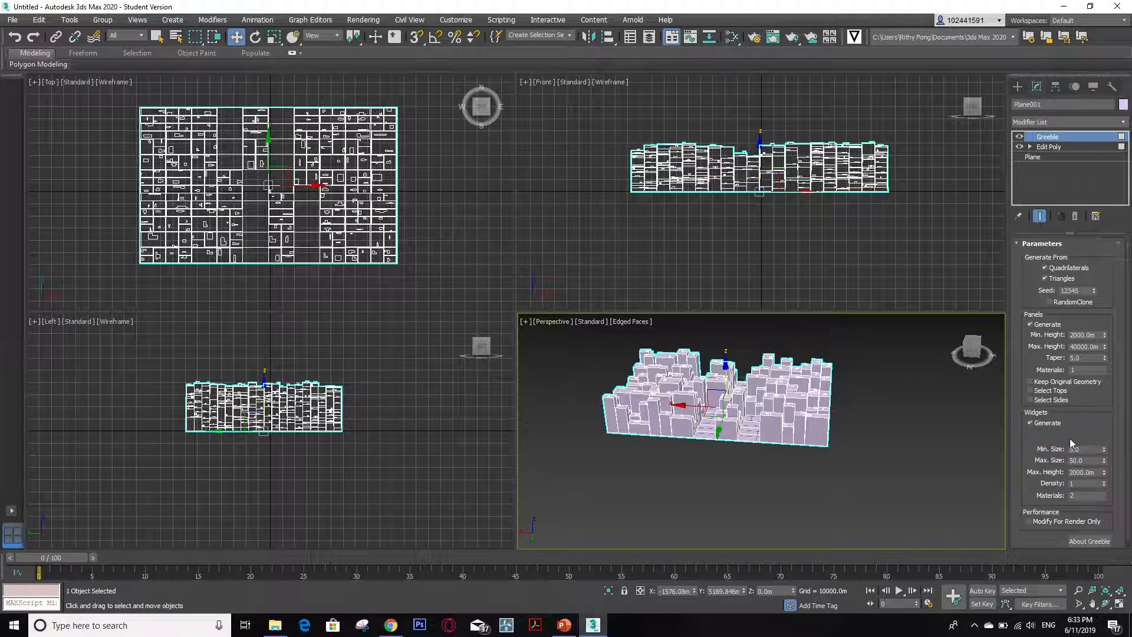
left_click(1082, 436)
left_click(1096, 436)
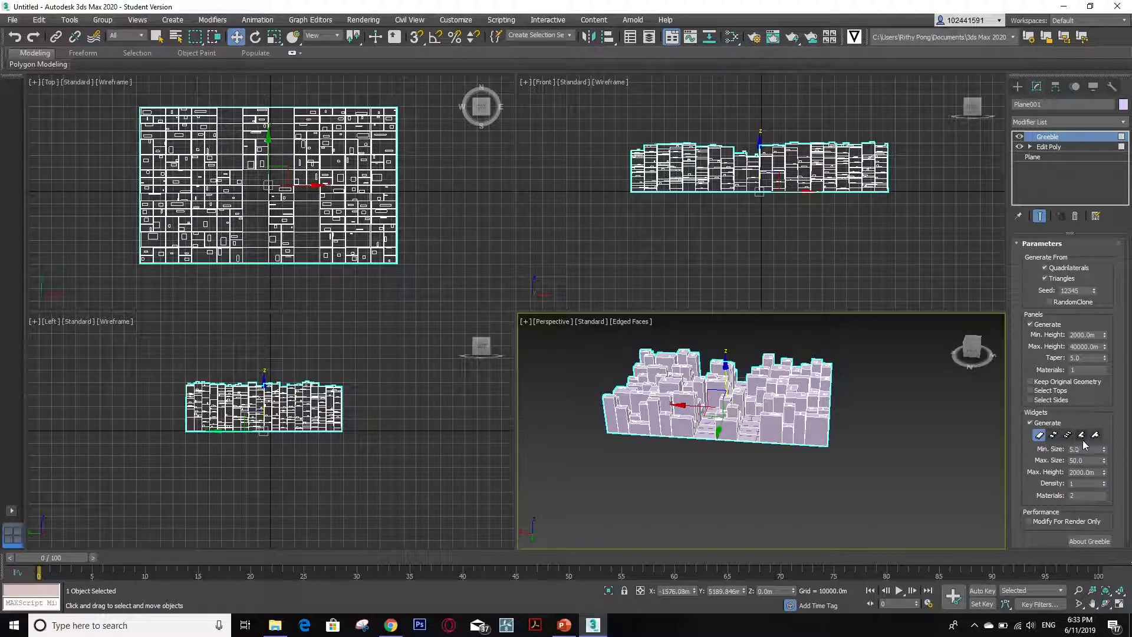
Re-enable the second, third and fourth Greeble widget shapes
left_click(1083, 435)
left_click(1068, 435)
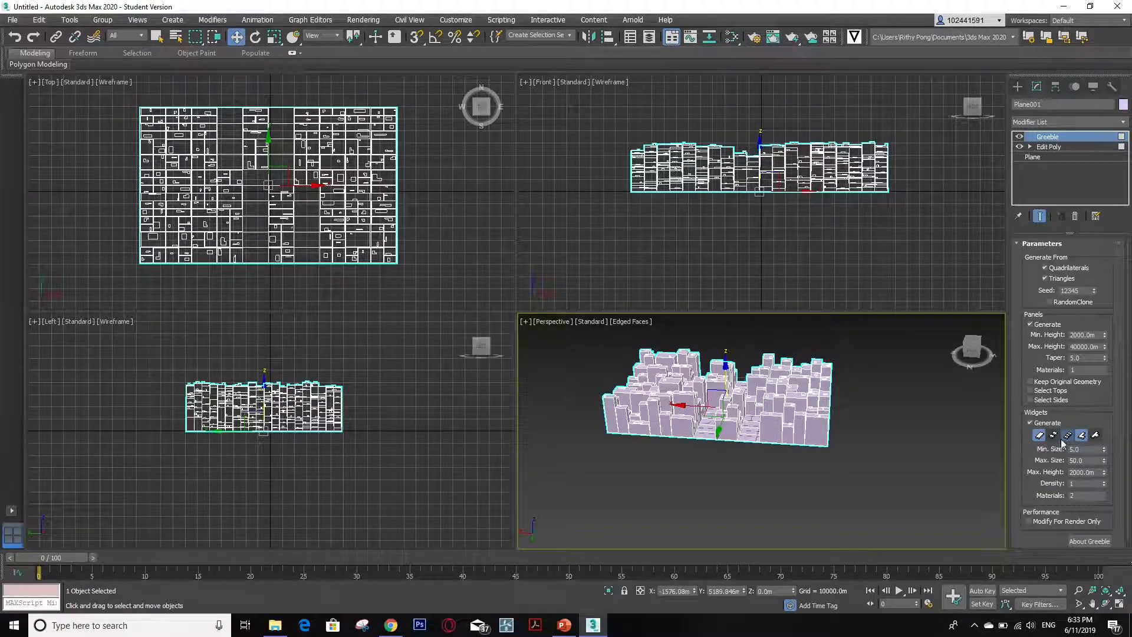
left_click(1053, 435)
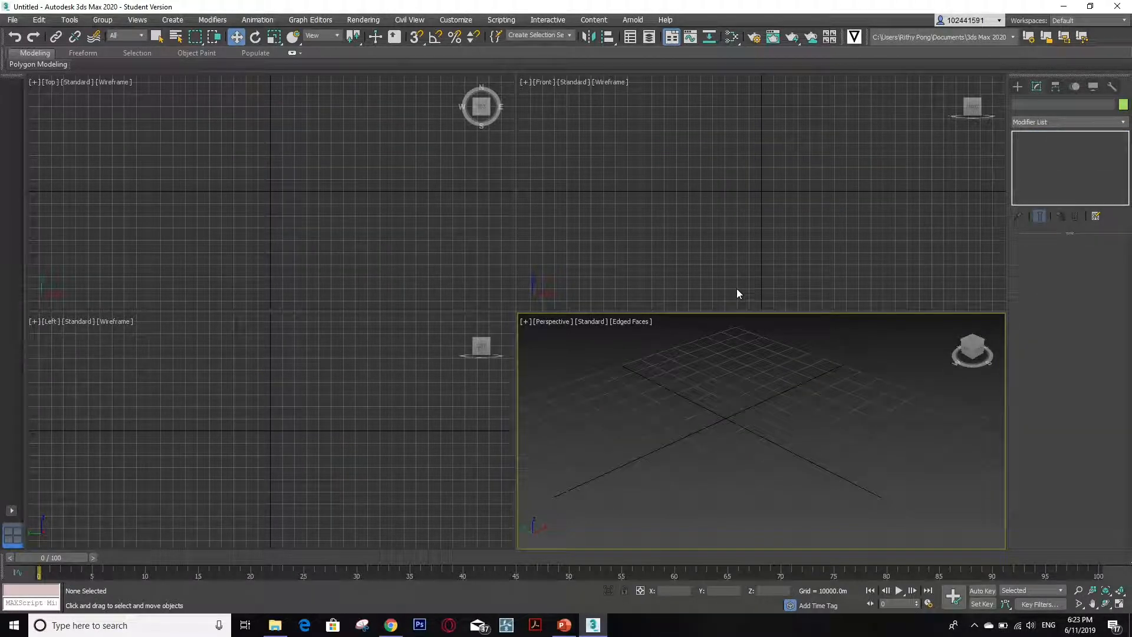
Create a box about 65,850 m long, 34,200 m wide and 52,430 m high, and set its height segments to 1
left_click(1016, 88)
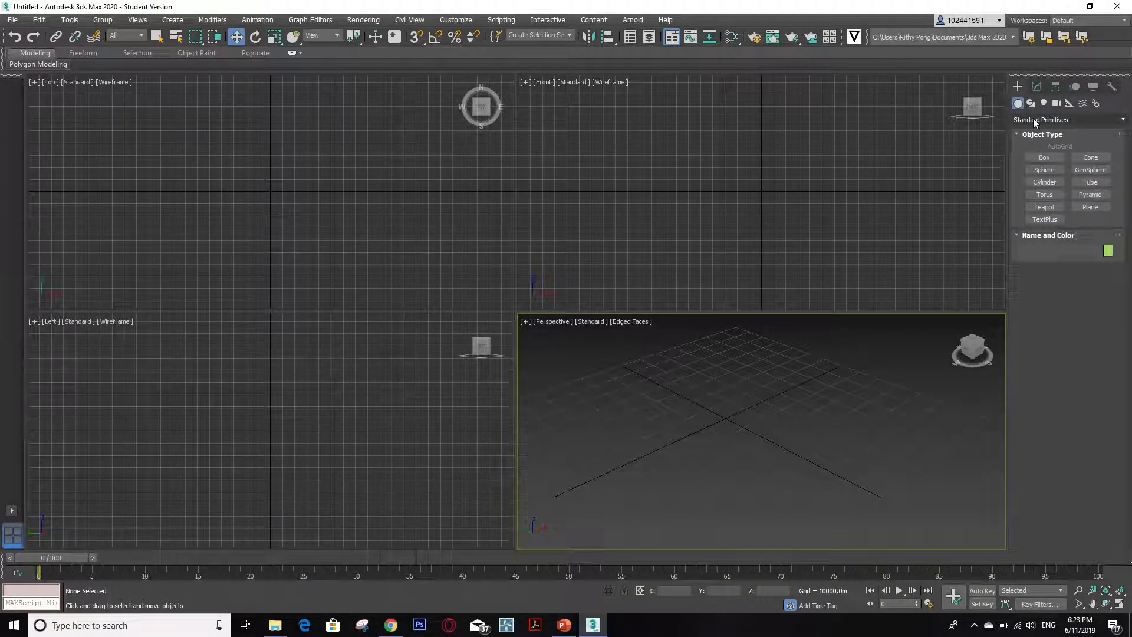
left_click(1044, 157)
left_click_drag(601, 403, 618, 511)
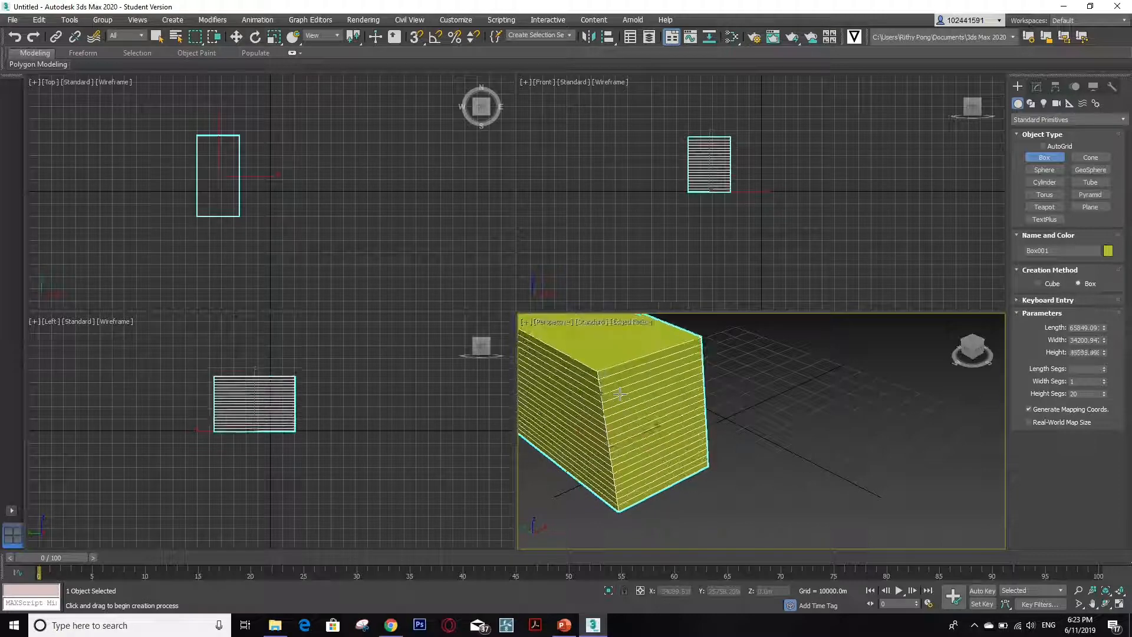
left_click(622, 379)
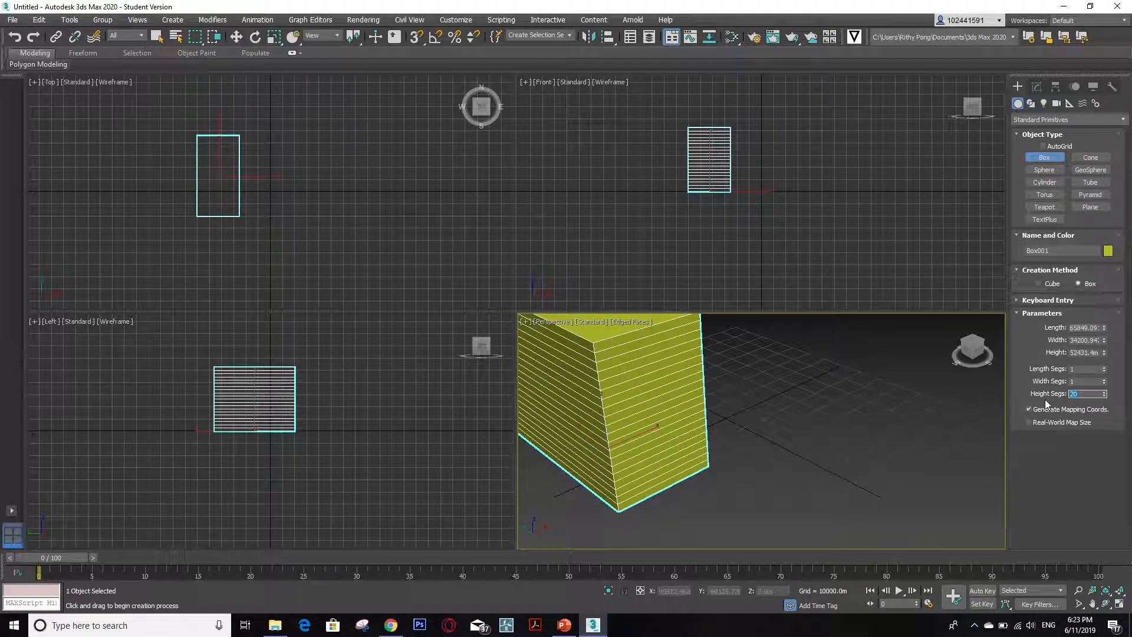
type("1")
key("Return")
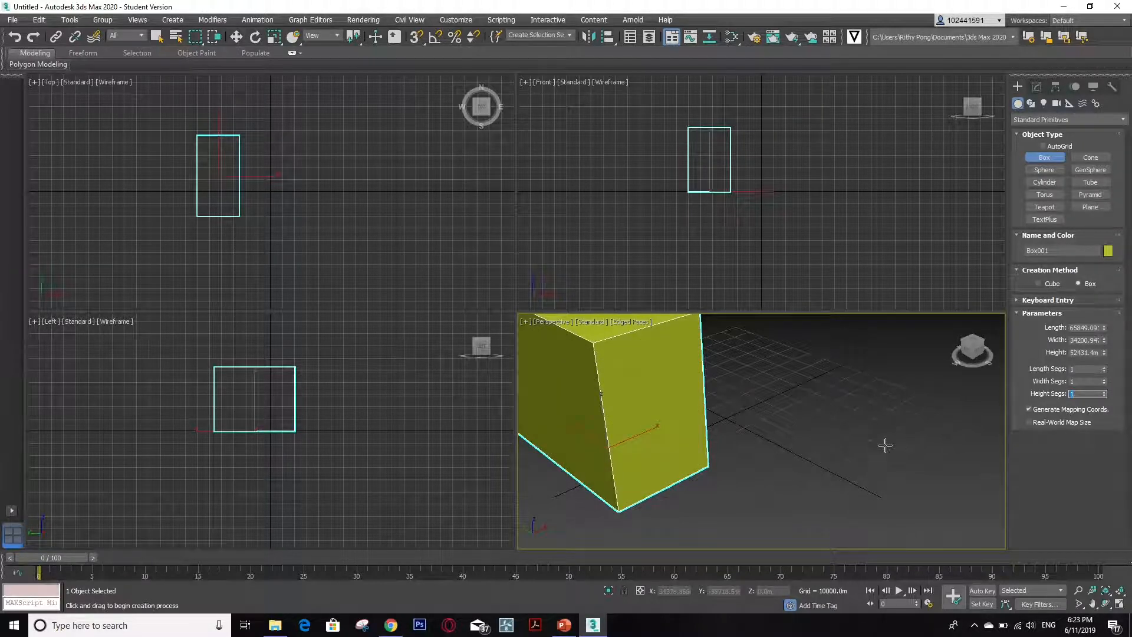
scroll(885, 445, "down", 3)
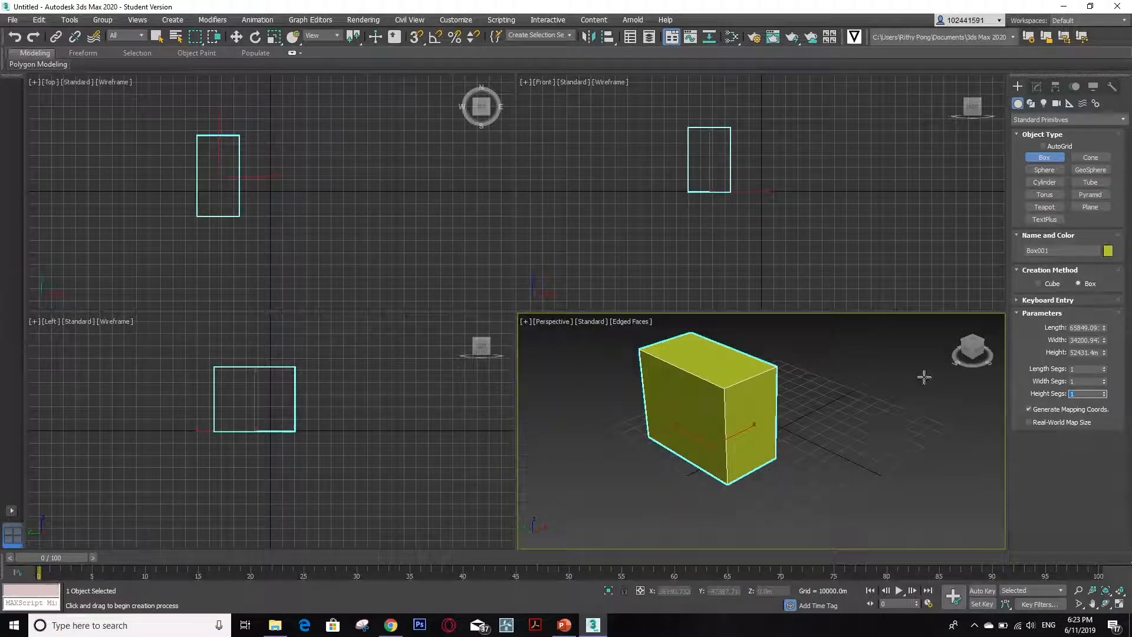
Change the box's object colour from yellow-green to red
left_click(1046, 171)
left_click(1108, 253)
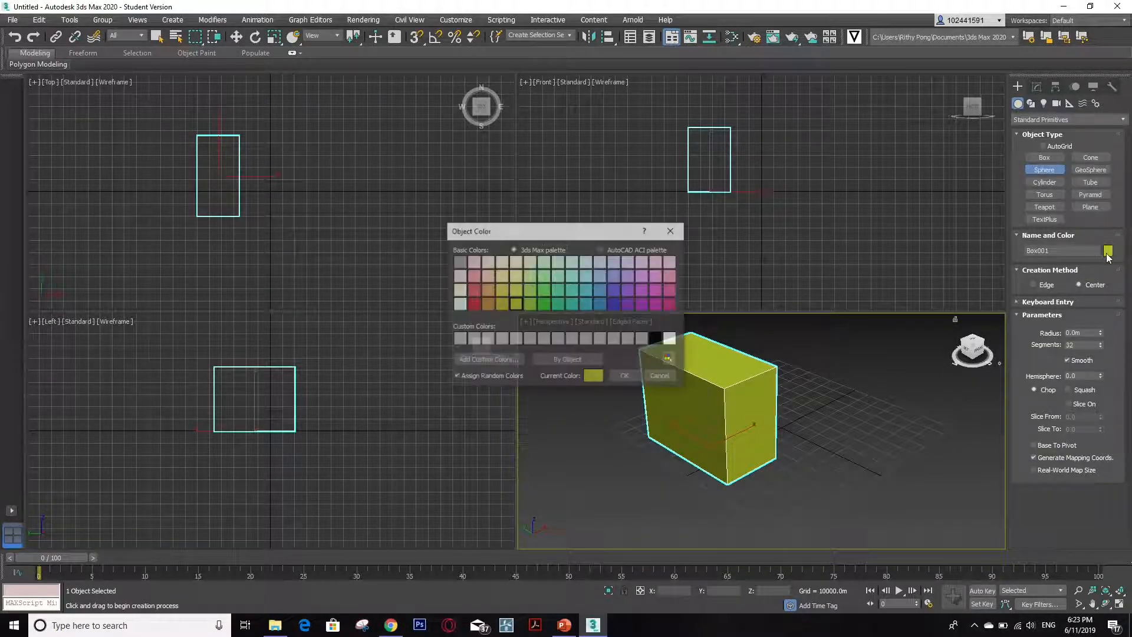
left_click(475, 302)
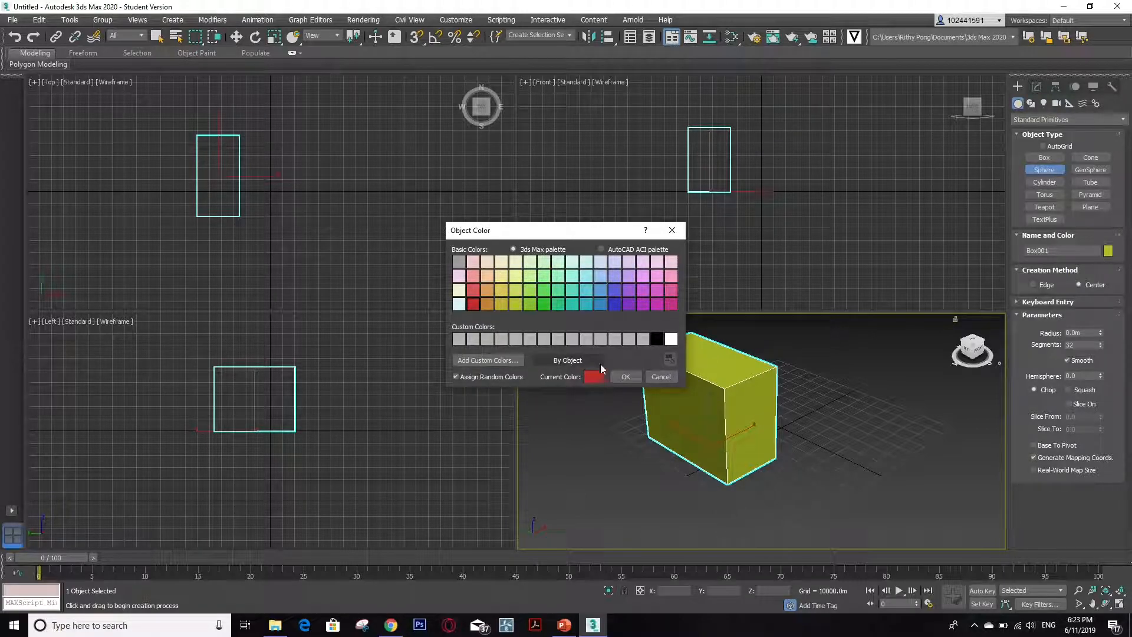
left_click(625, 376)
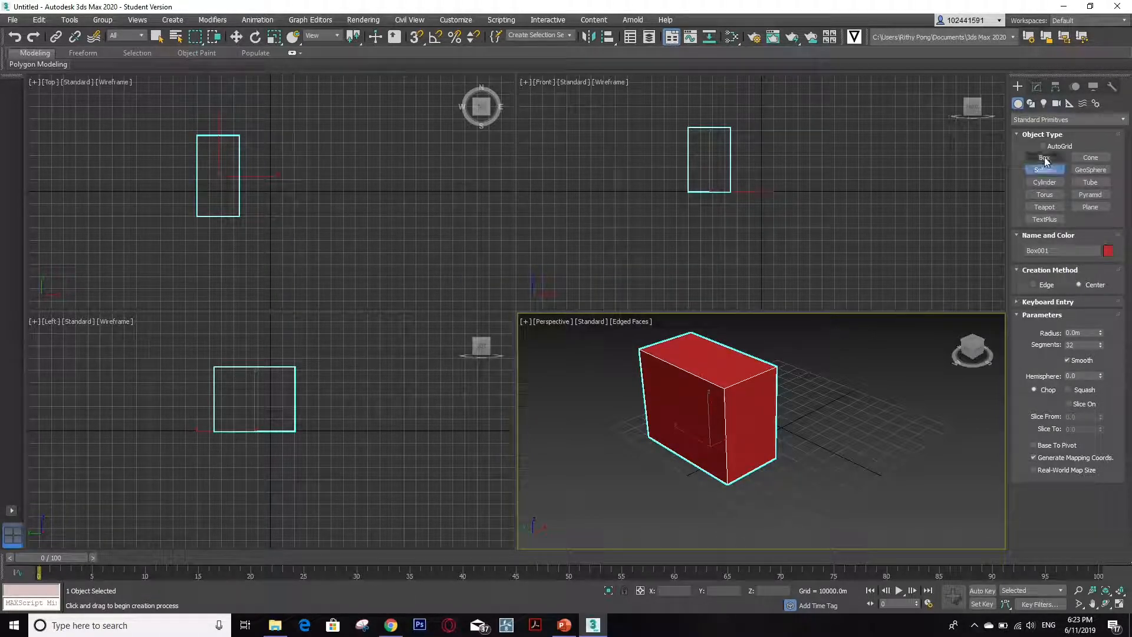
Create a sphere about 31,460 m in radius beside the red box and move it behind the box
mouse_move(822, 375)
left_mouse_down()
mouse_move(840, 416)
mouse_move(829, 394)
left_mouse_up()
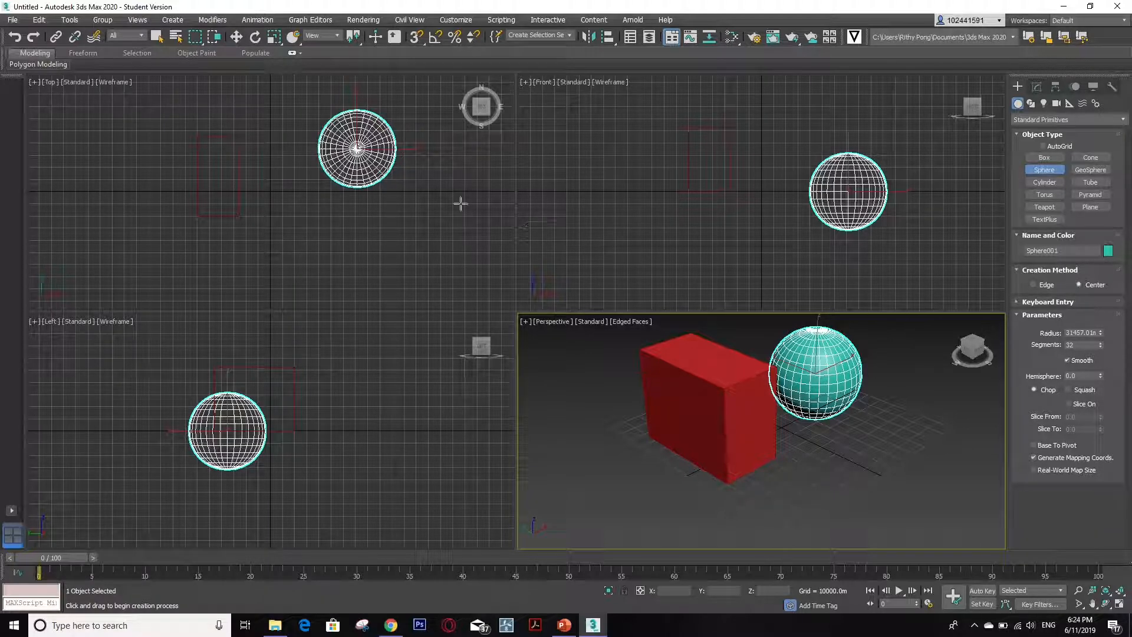
left_click(236, 36)
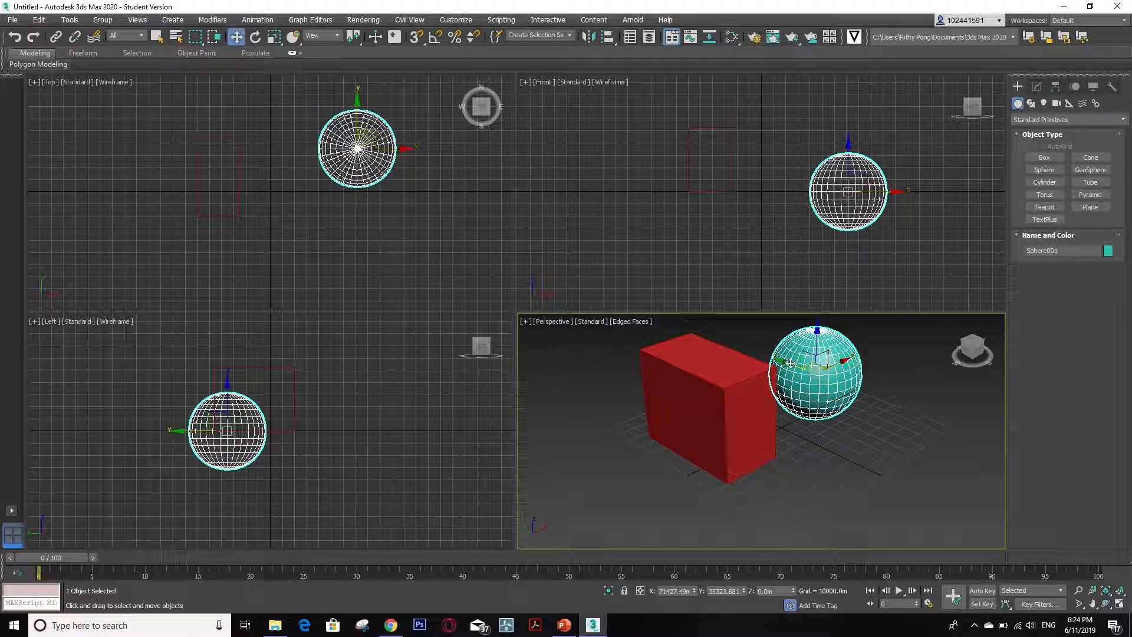
left_click_drag(787, 363, 753, 359)
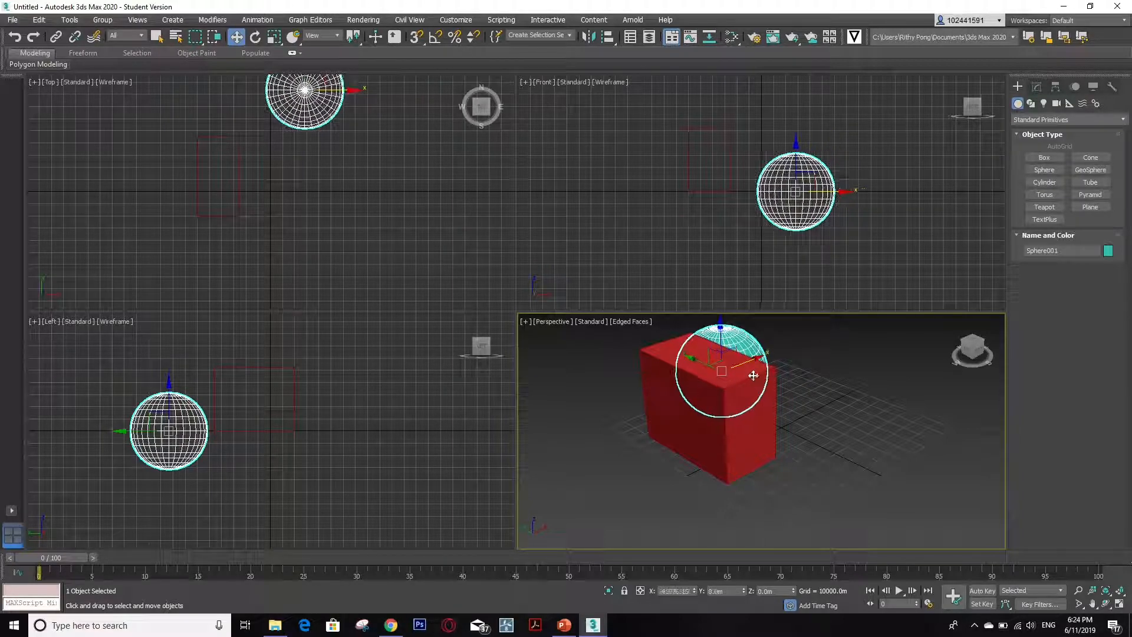
Move the sphere along its axes until it partly overlaps the side of the red box
scroll(815, 376, "down", 4)
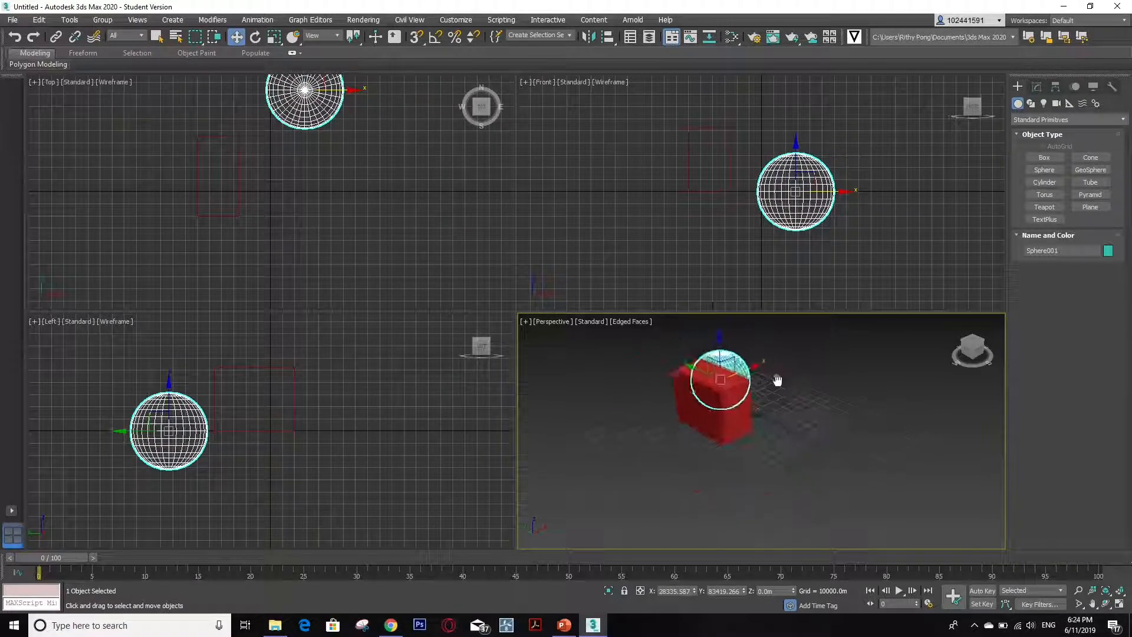
left_click(951, 361)
mouse_move(968, 365)
left_mouse_down()
mouse_move(989, 364)
mouse_move(965, 367)
left_mouse_up()
left_click(856, 406)
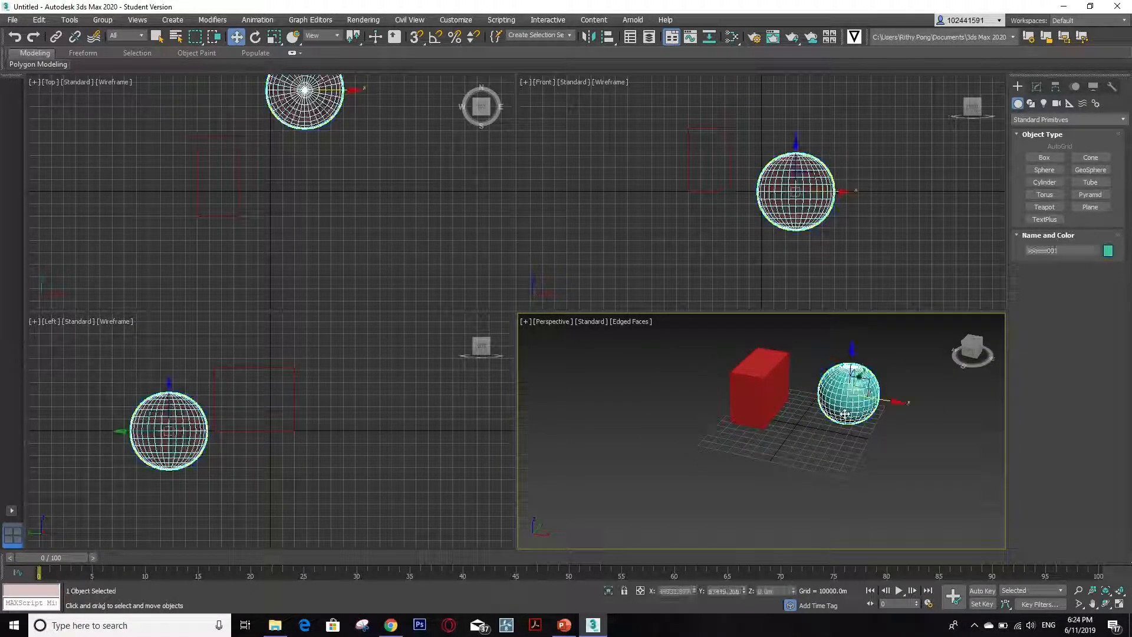
left_click_drag(893, 400, 781, 348)
scroll(790, 359, "up", 4)
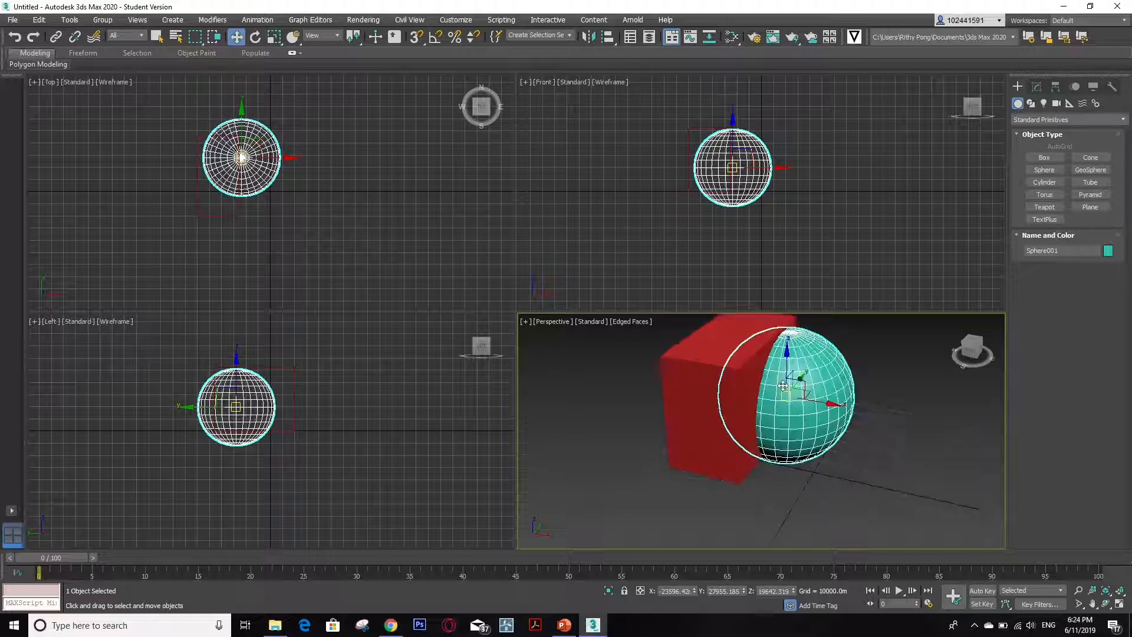
scroll(795, 367, "down", 3)
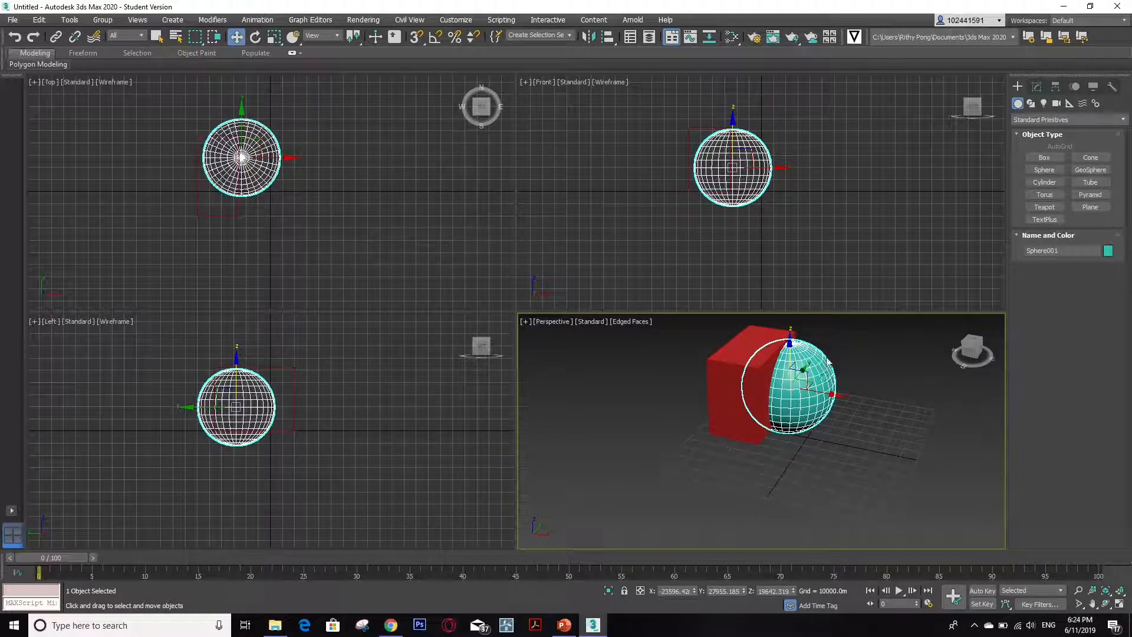
left_click_drag(805, 367, 807, 368)
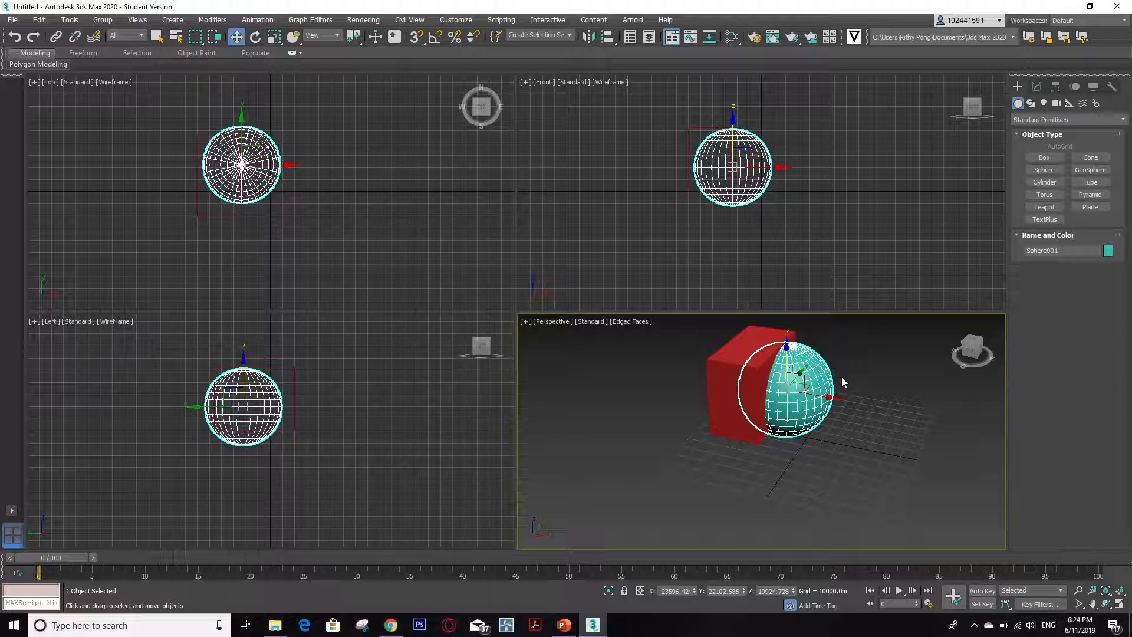
Subtract the red box from the sphere using the ProBoolean compound object
left_click(1039, 118)
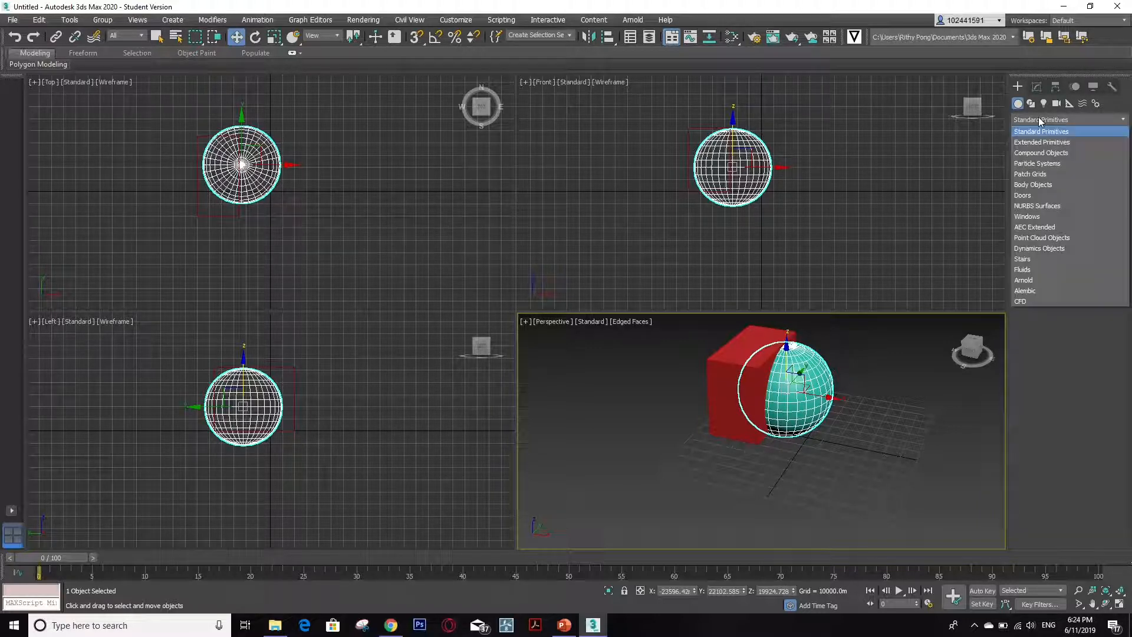
left_click(1049, 153)
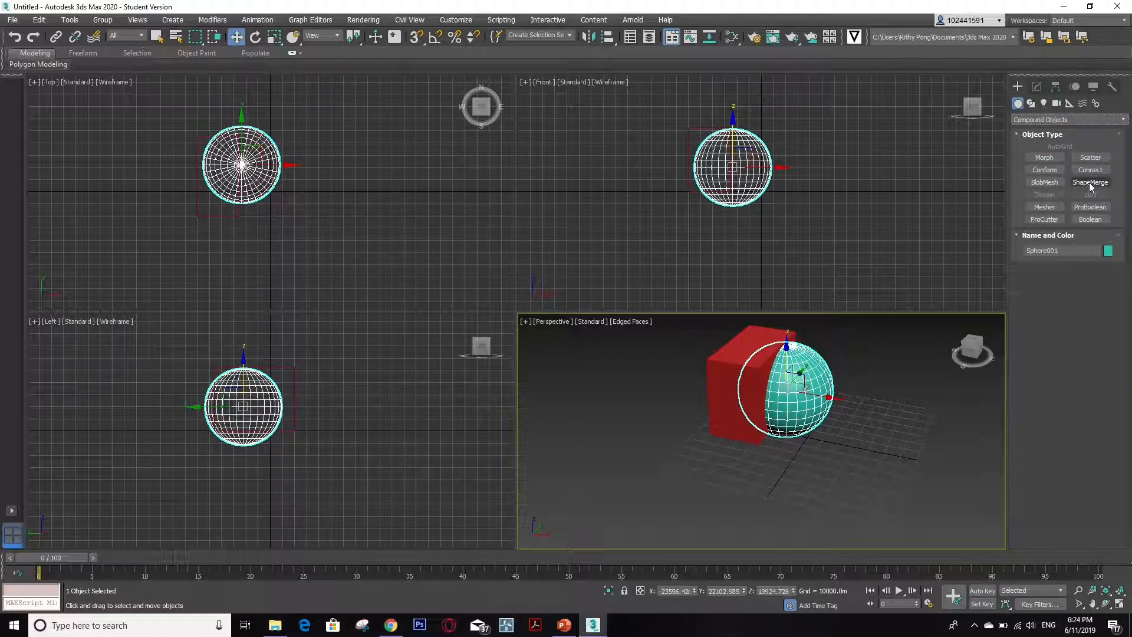
left_click(1091, 207)
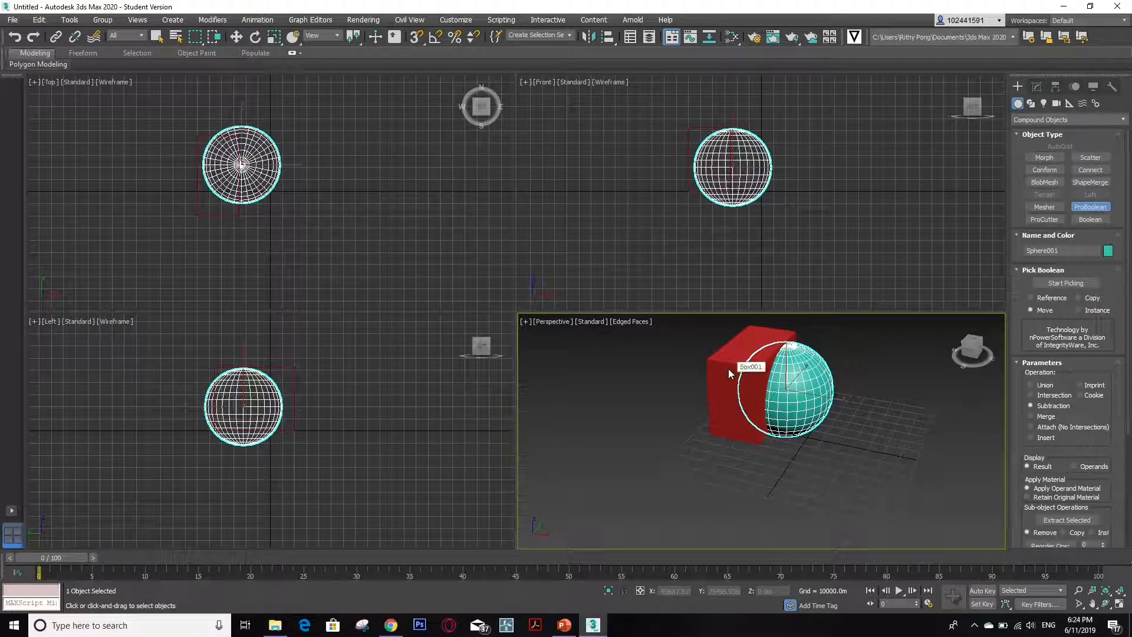
left_click(1056, 284)
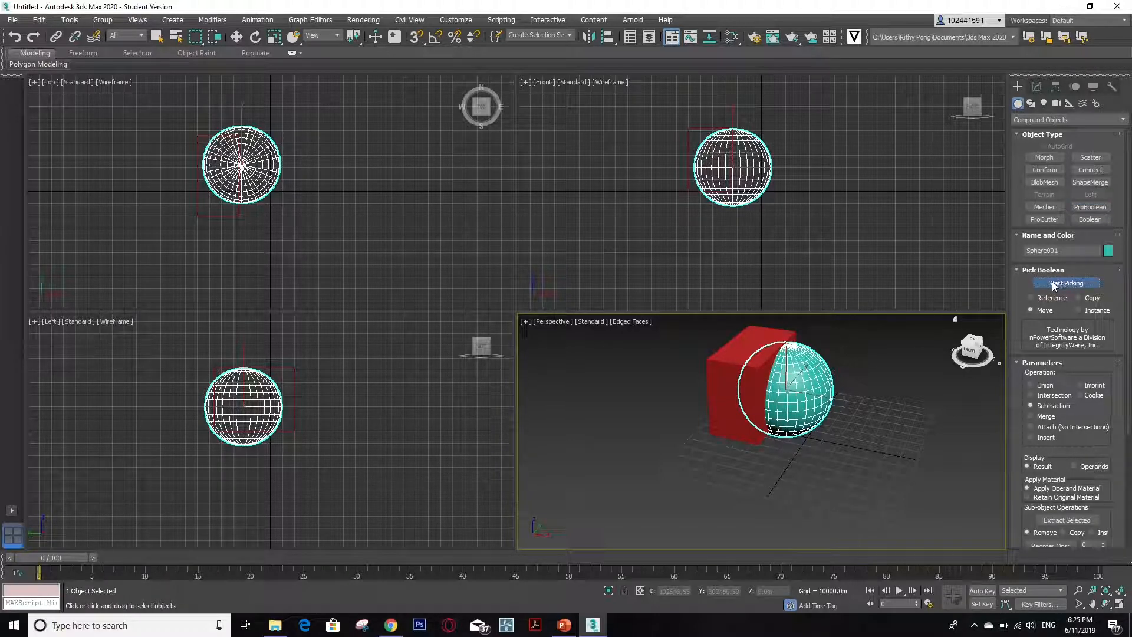
left_click(734, 380)
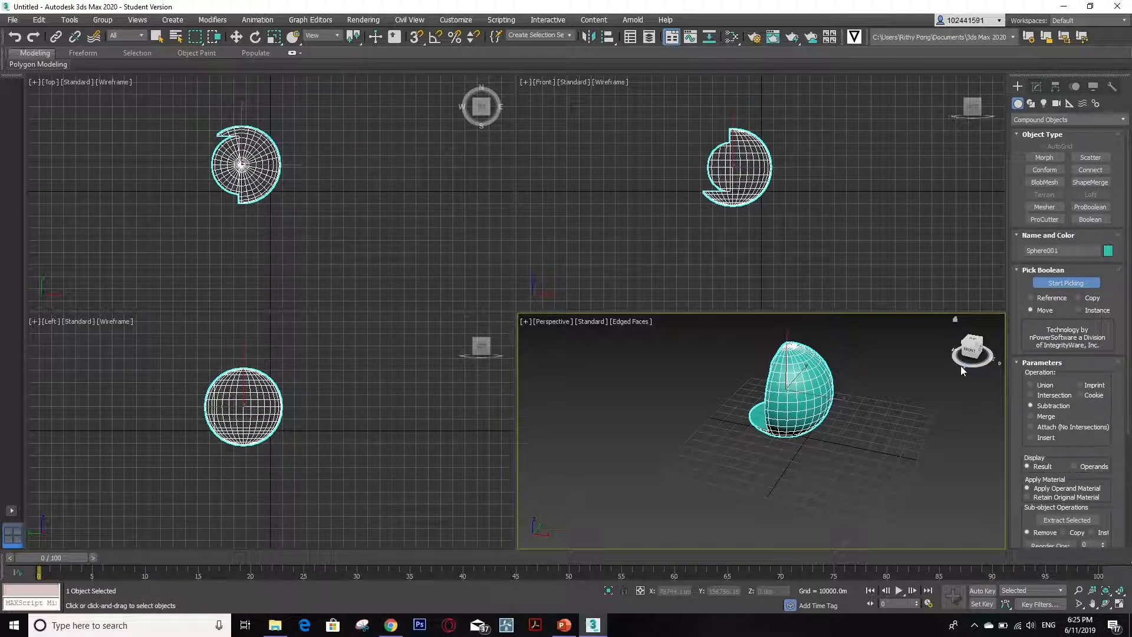
left_click_drag(964, 367, 841, 405)
right_click(771, 433)
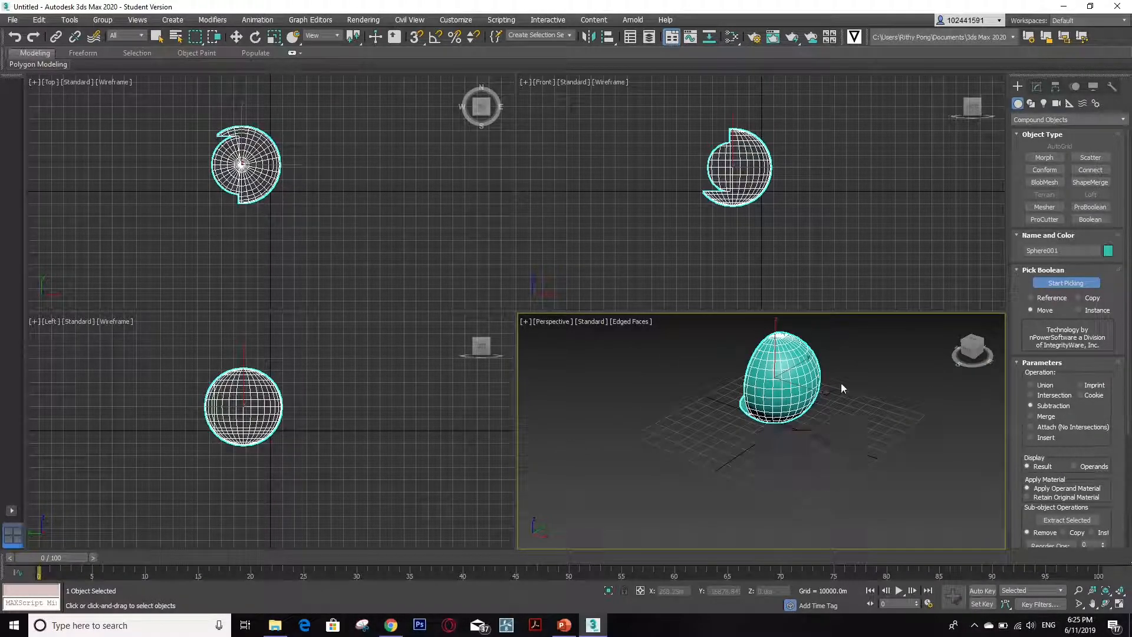
Undo the subtraction of the box from the sphere and clear the selection
key("ctrl+z")
key("w")
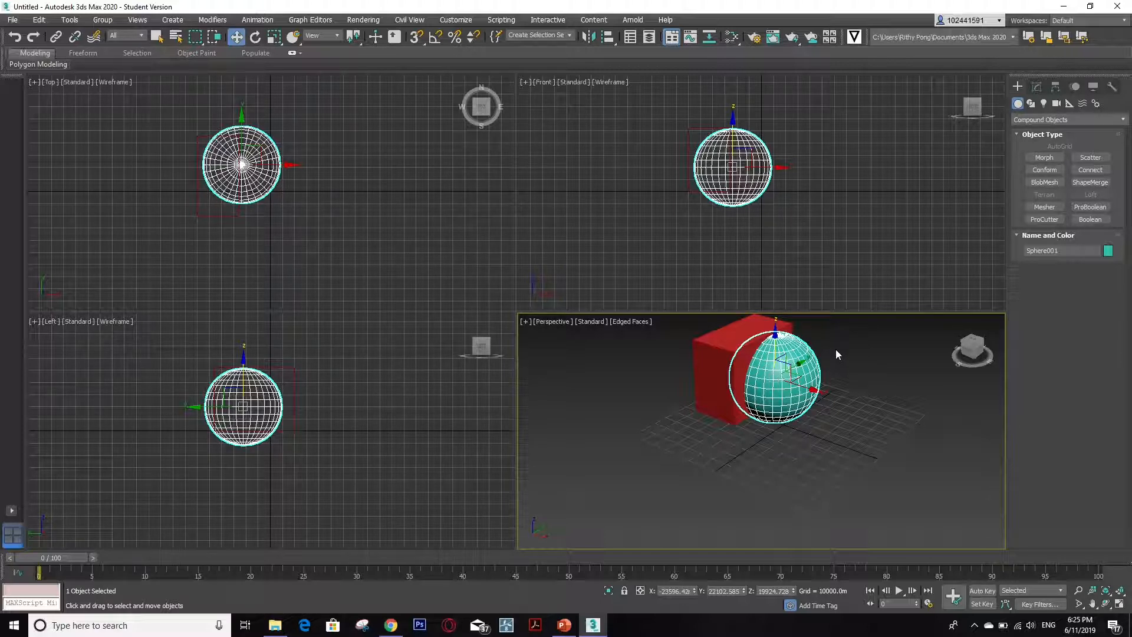
left_click(867, 357)
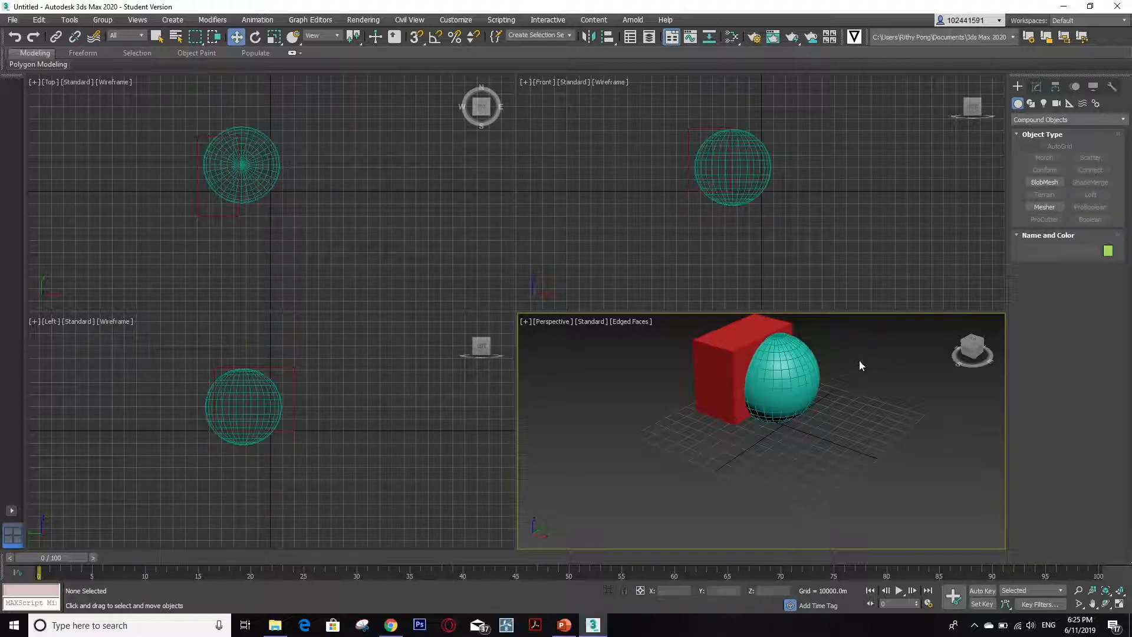
Subtract the sphere from the red box with ProBoolean
left_click(735, 365)
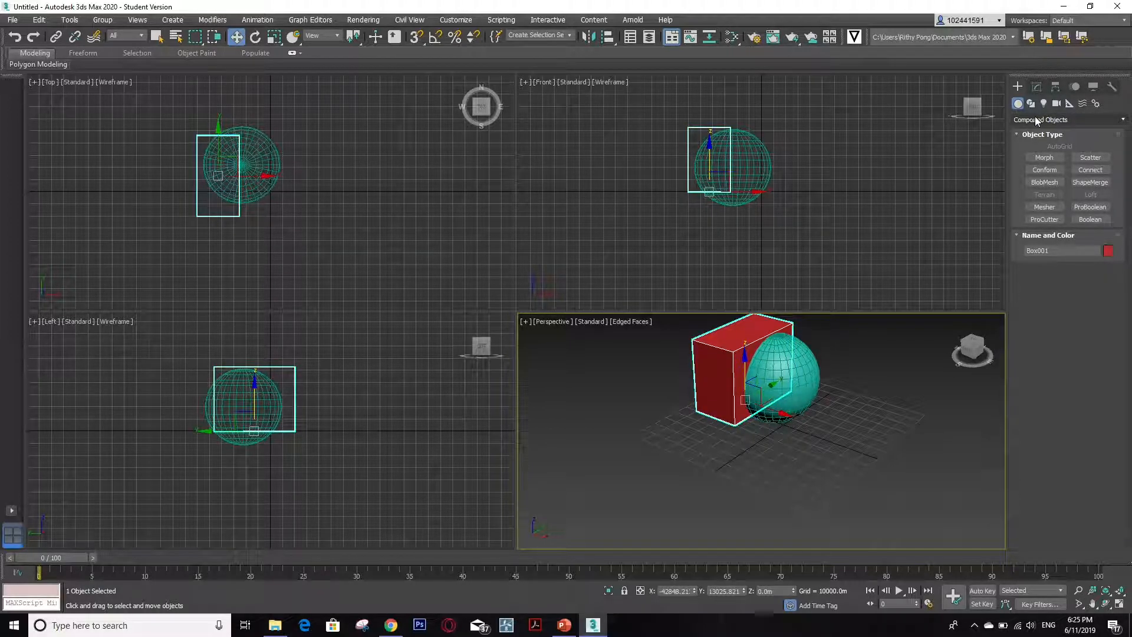
left_click(1092, 207)
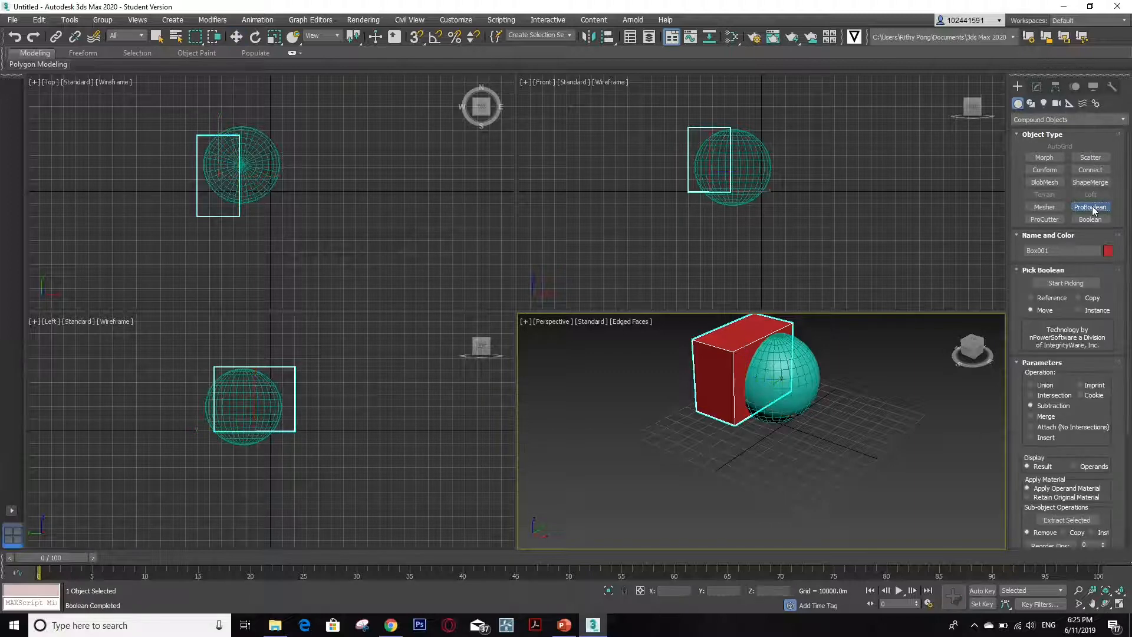
left_click(1080, 282)
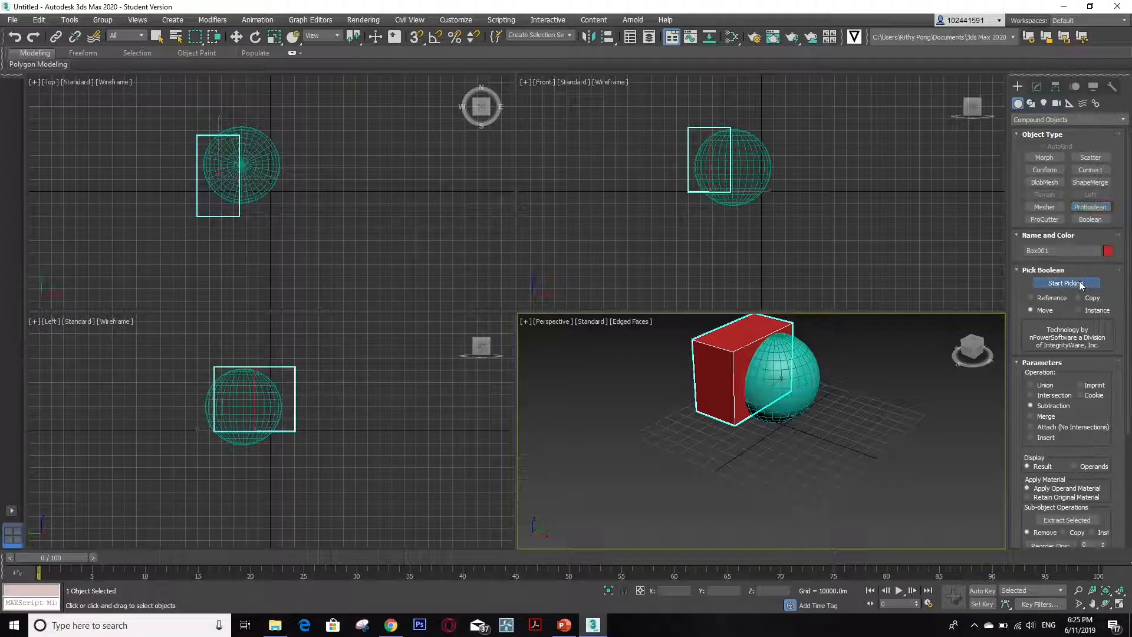
left_click(800, 384)
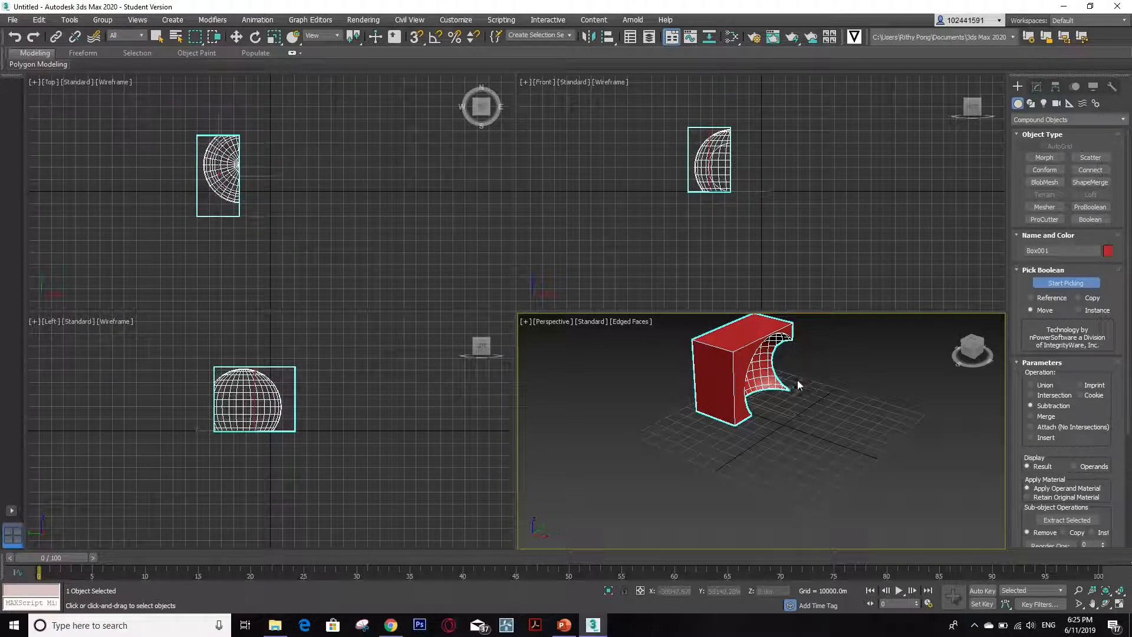
middle_click_drag(797, 385, 776, 399)
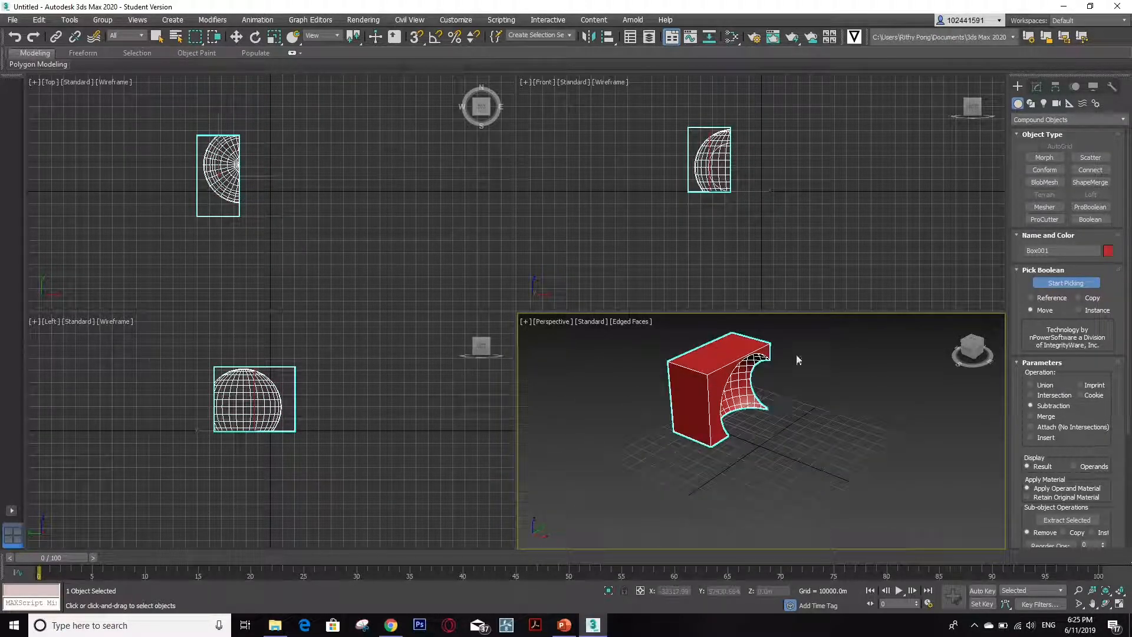
Undo the subtraction of the sphere from the box and leave picking mode
key("ctrl+z")
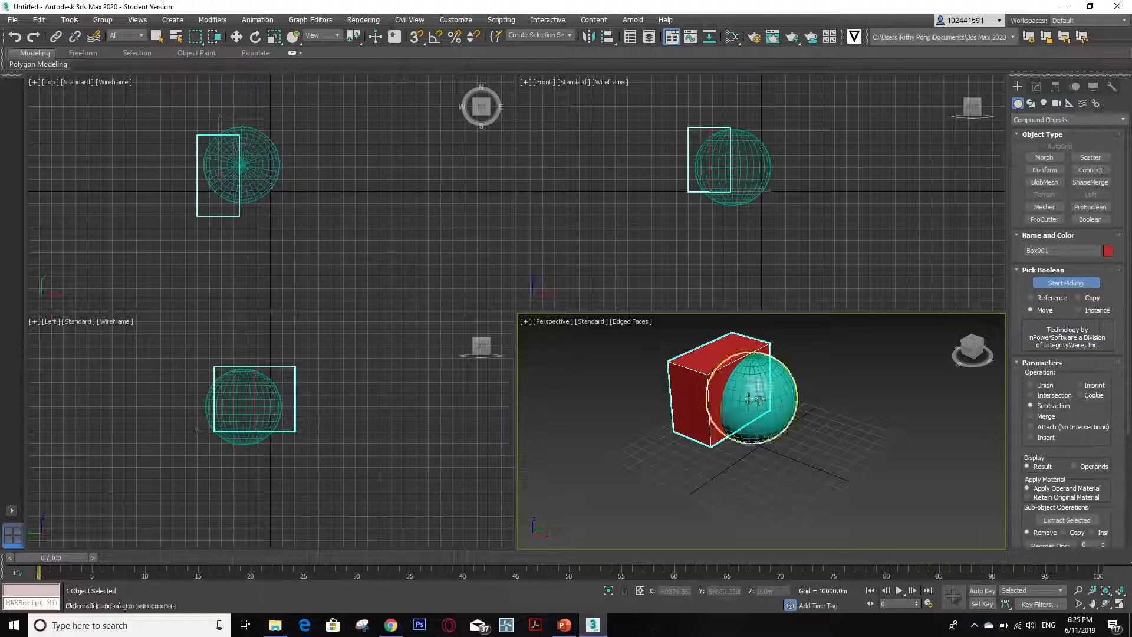
key("w")
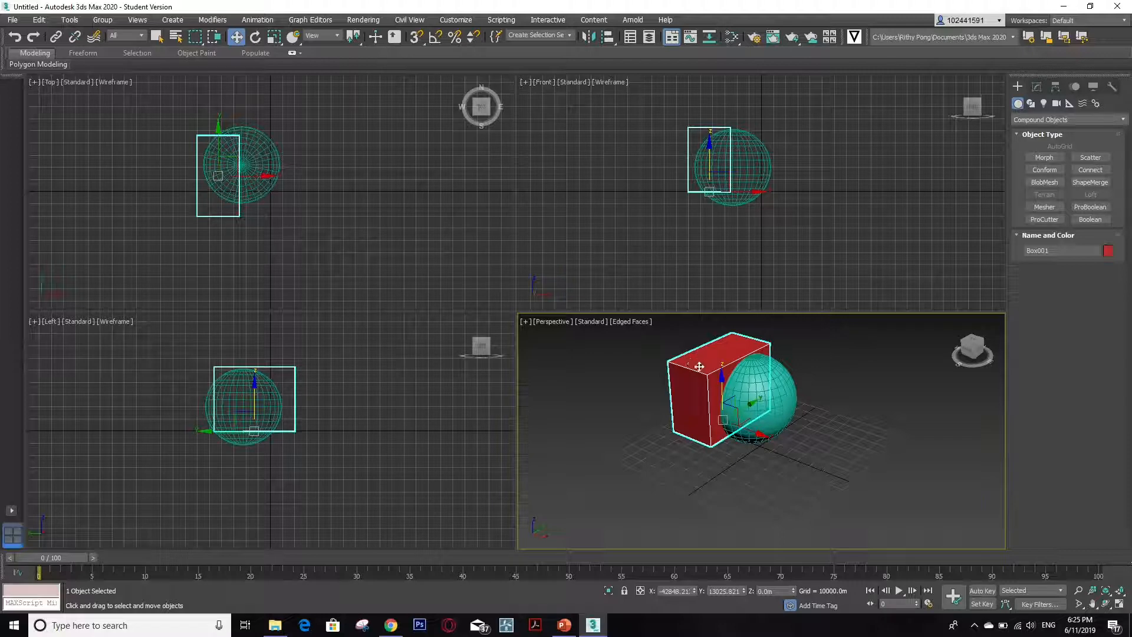
Delete the red box
left_click(1037, 88)
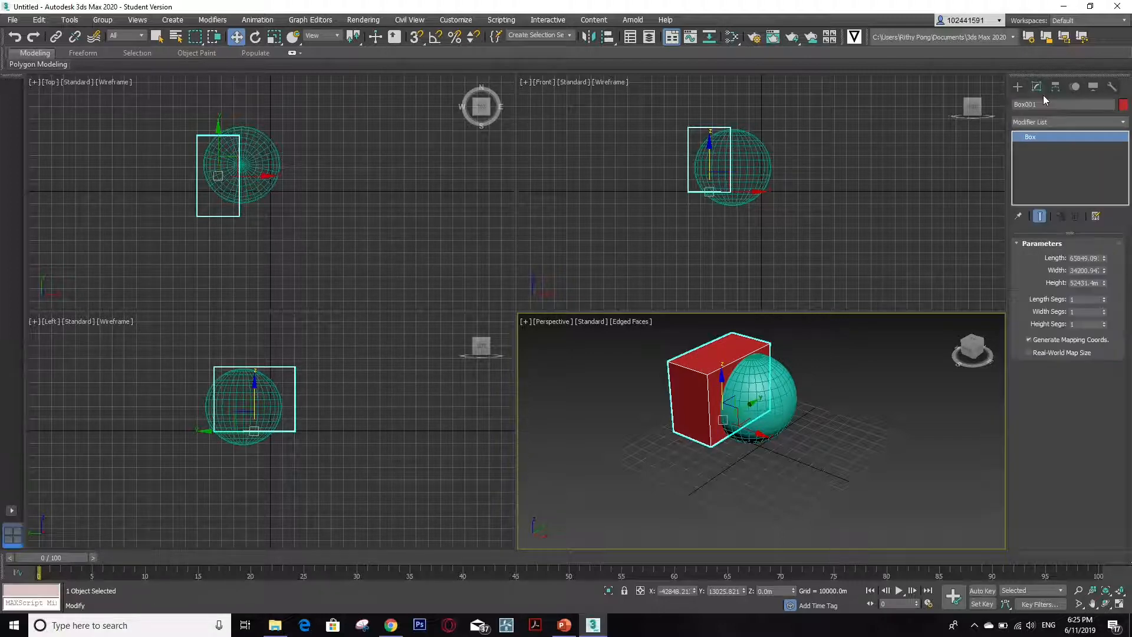
left_click(1053, 123)
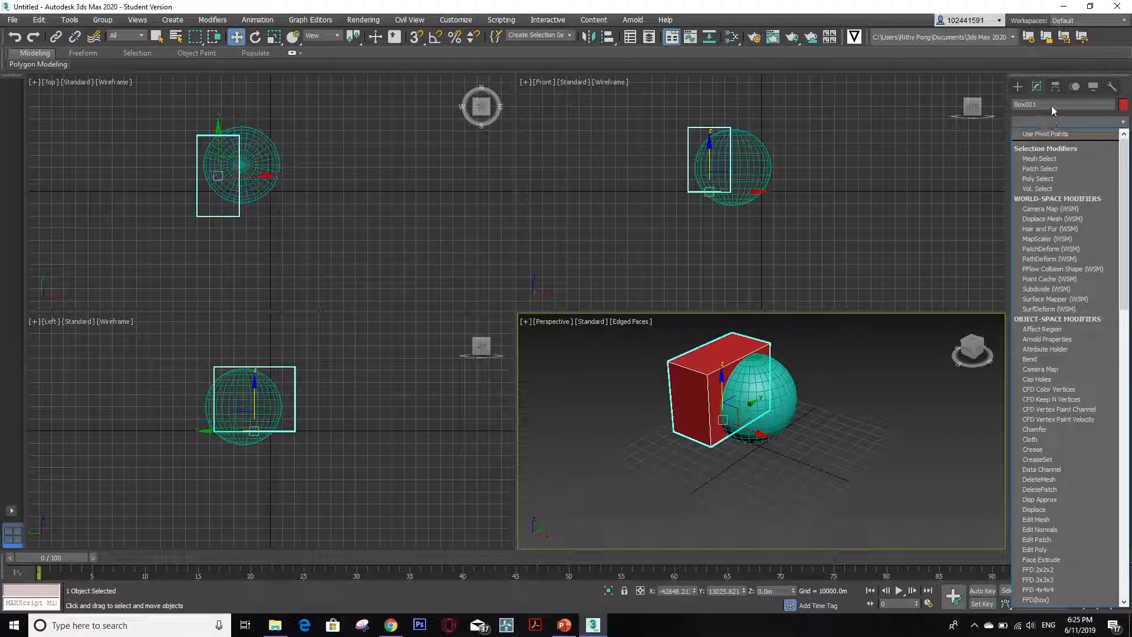
left_click(1052, 105)
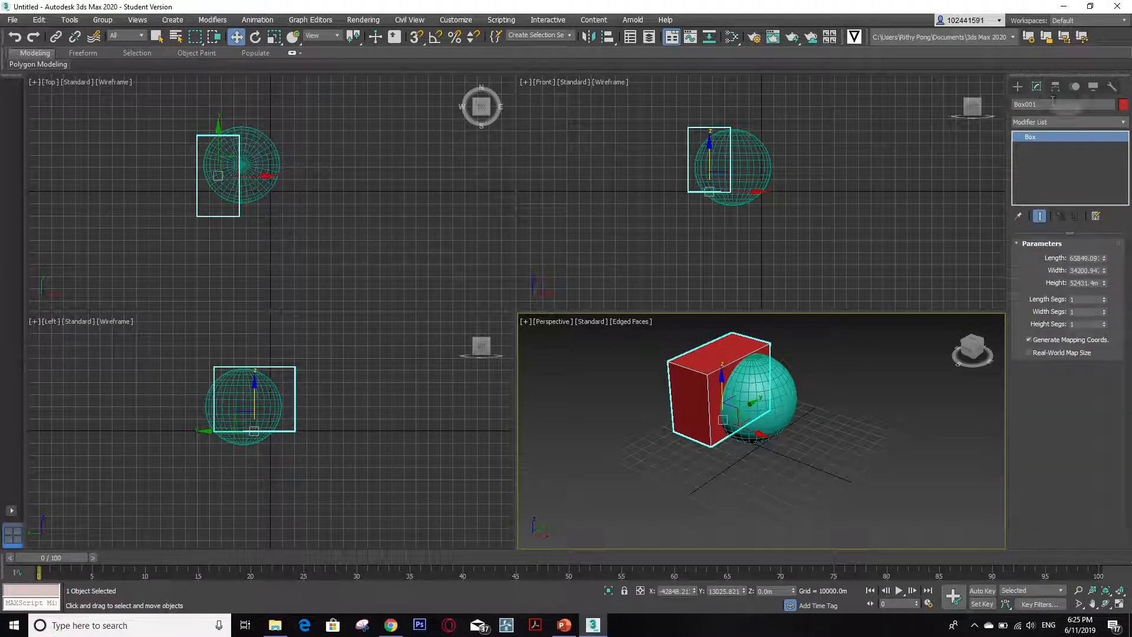
left_click(1097, 257)
key("Delete")
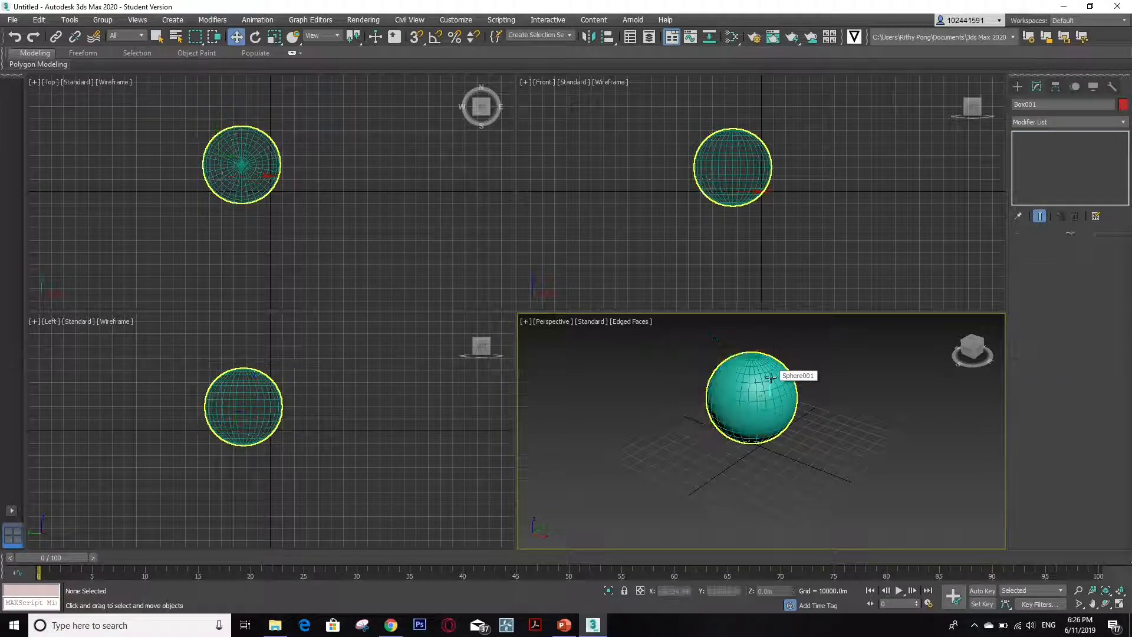
Create a box about 80,710 m long, 114,750 m wide and 77,970 m high that overlaps the sphere
left_click(1018, 86)
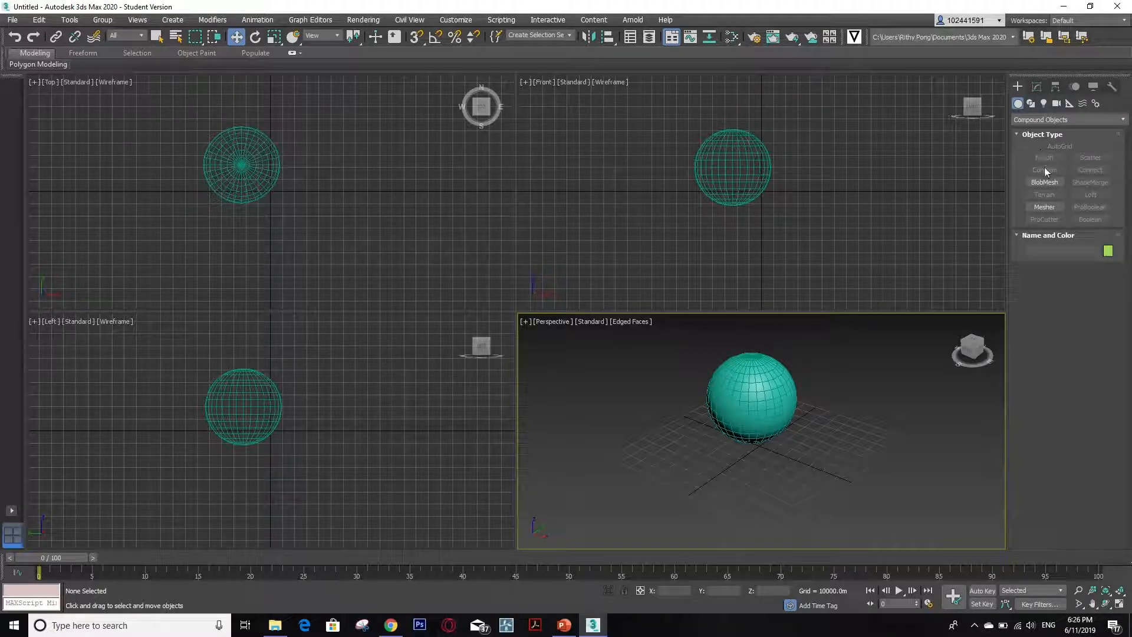
left_click(1029, 120)
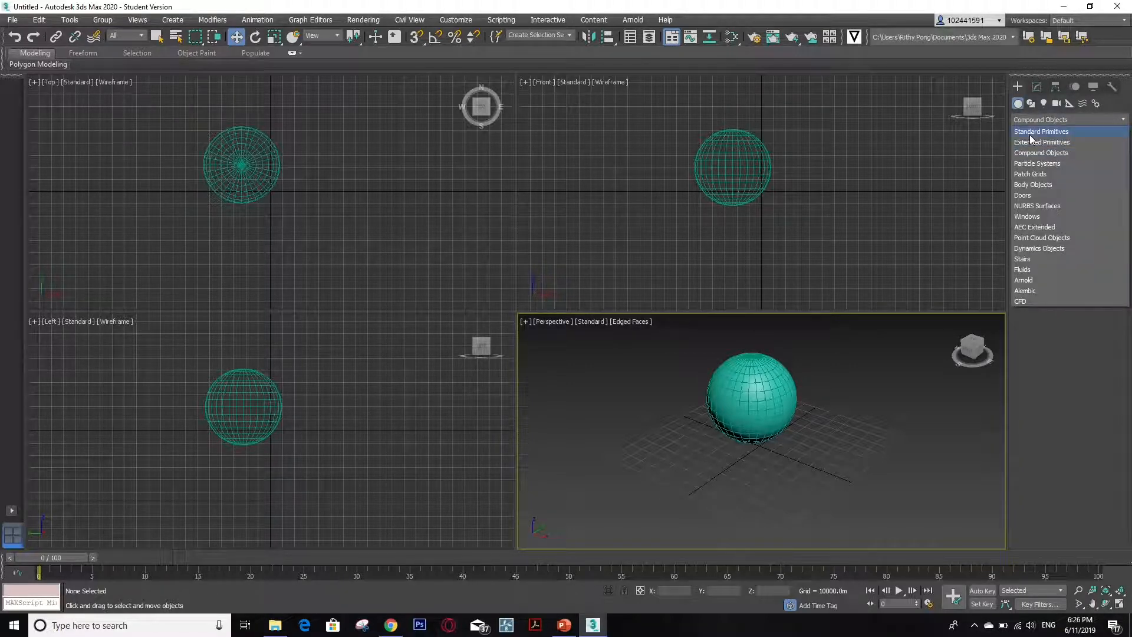
left_click(1032, 128)
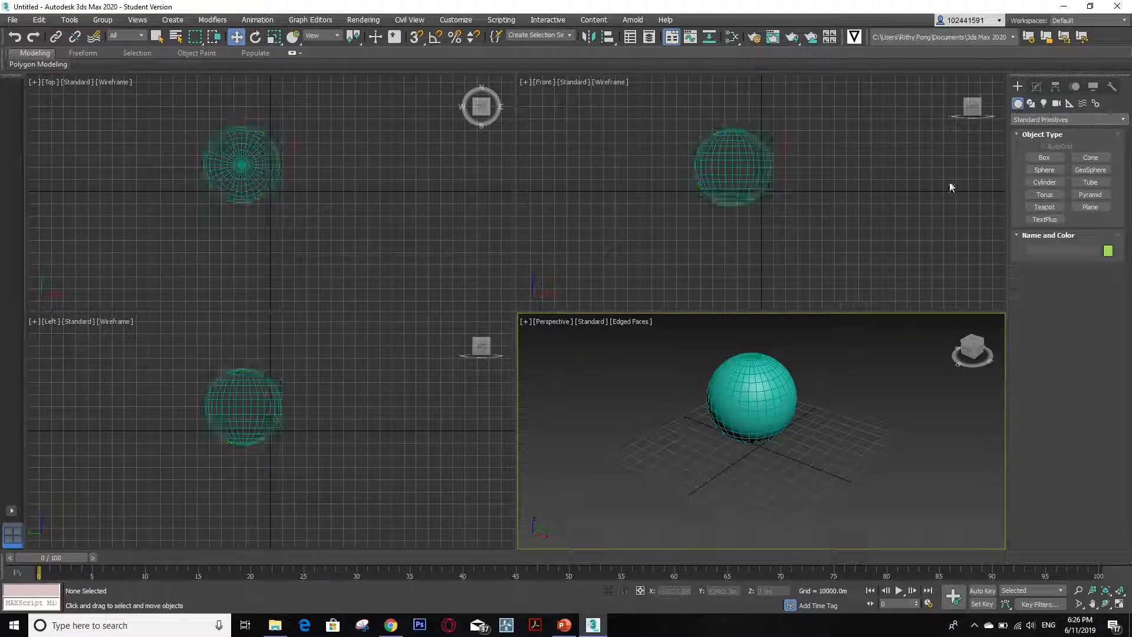
left_click(1044, 157)
left_click_drag(676, 386, 718, 480)
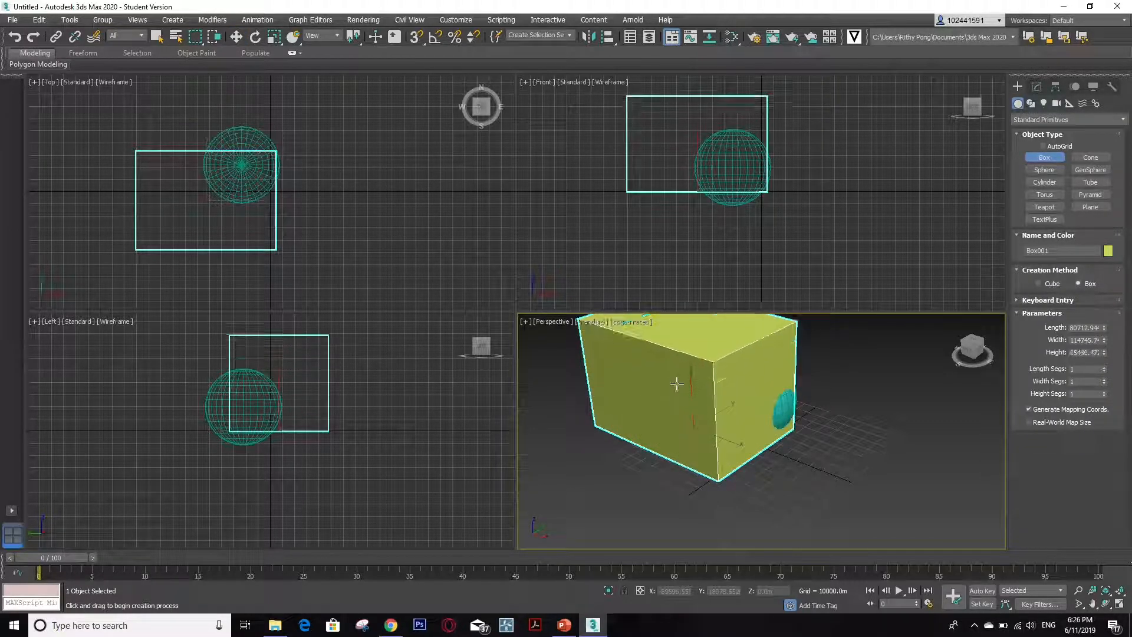
left_click(678, 384)
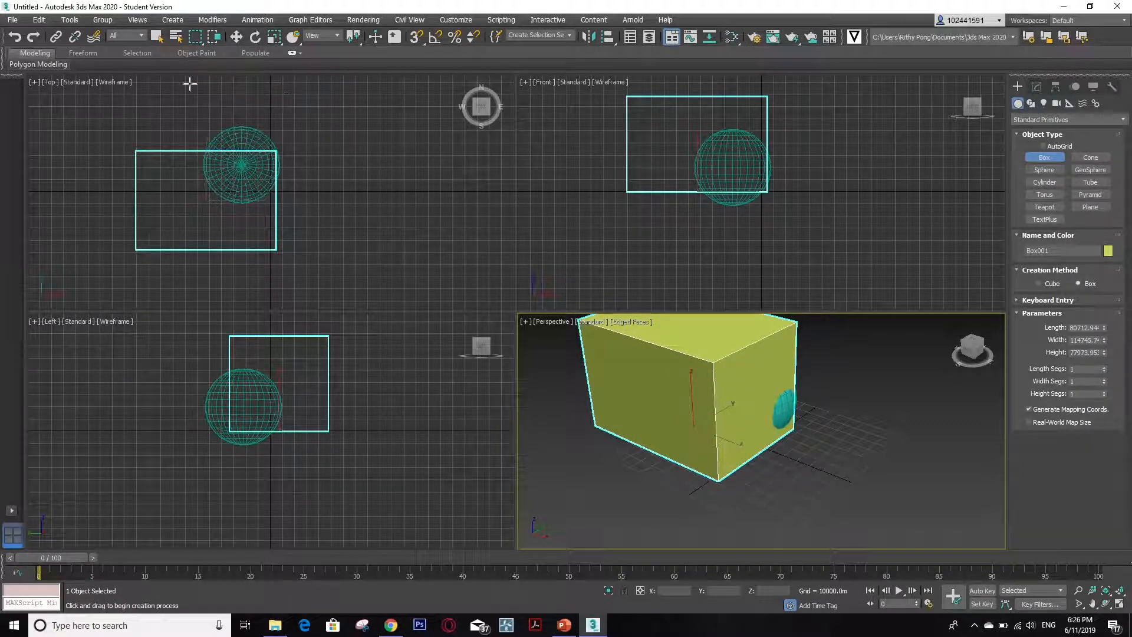
Move the sphere along X and Z to about X -50,865 m and Z 34,933 m, centring it against the yellow box's face
left_click(236, 37)
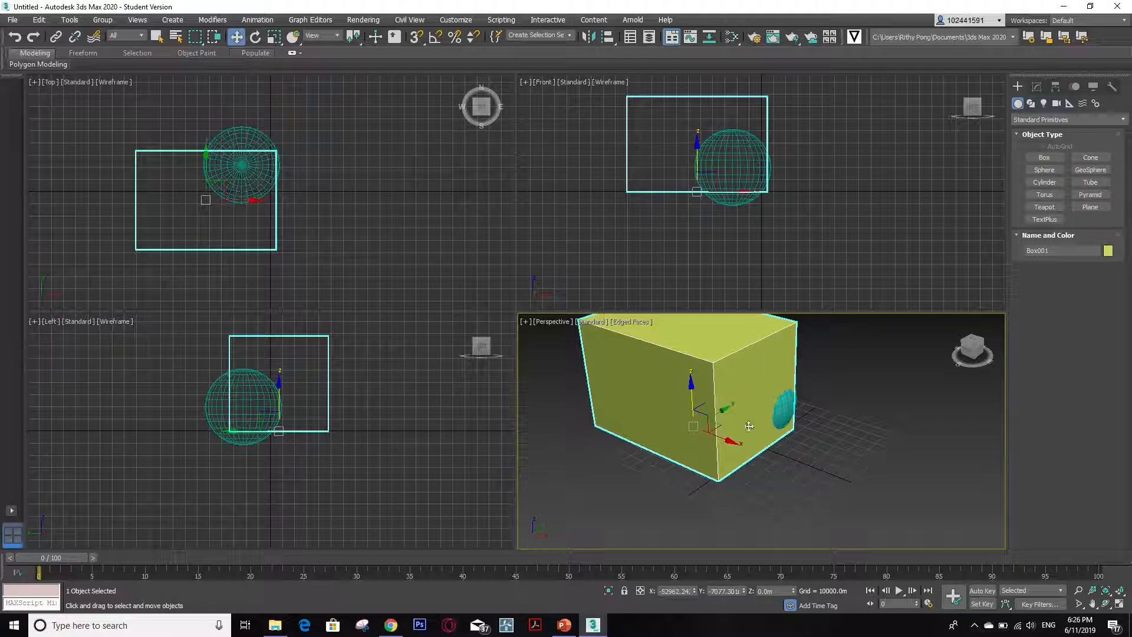
left_click(774, 405)
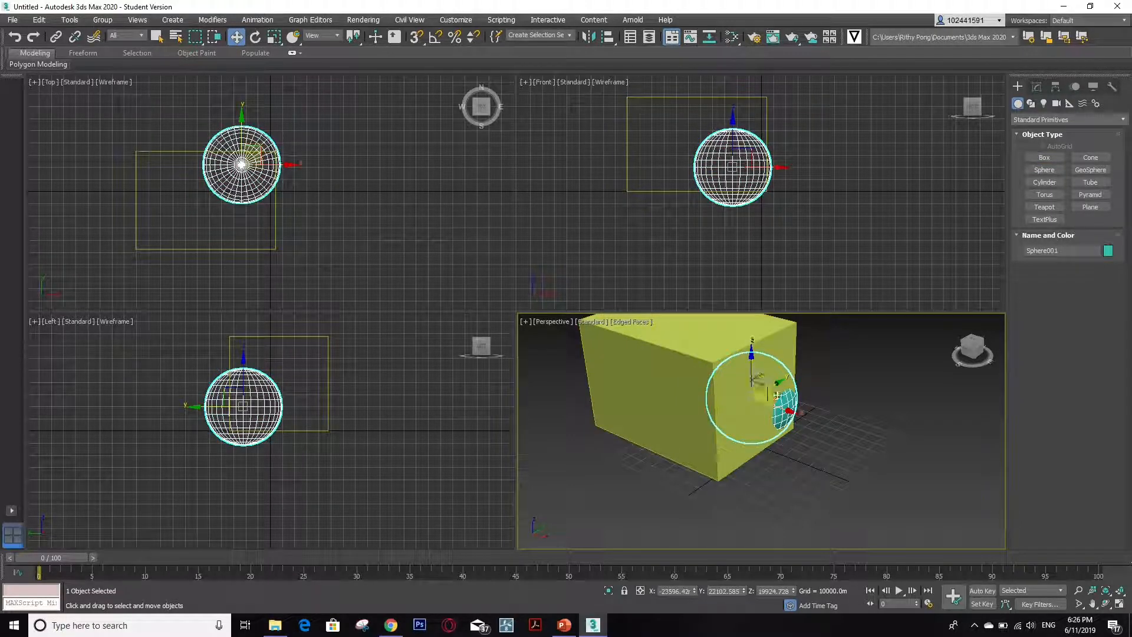
left_click_drag(967, 369, 890, 425)
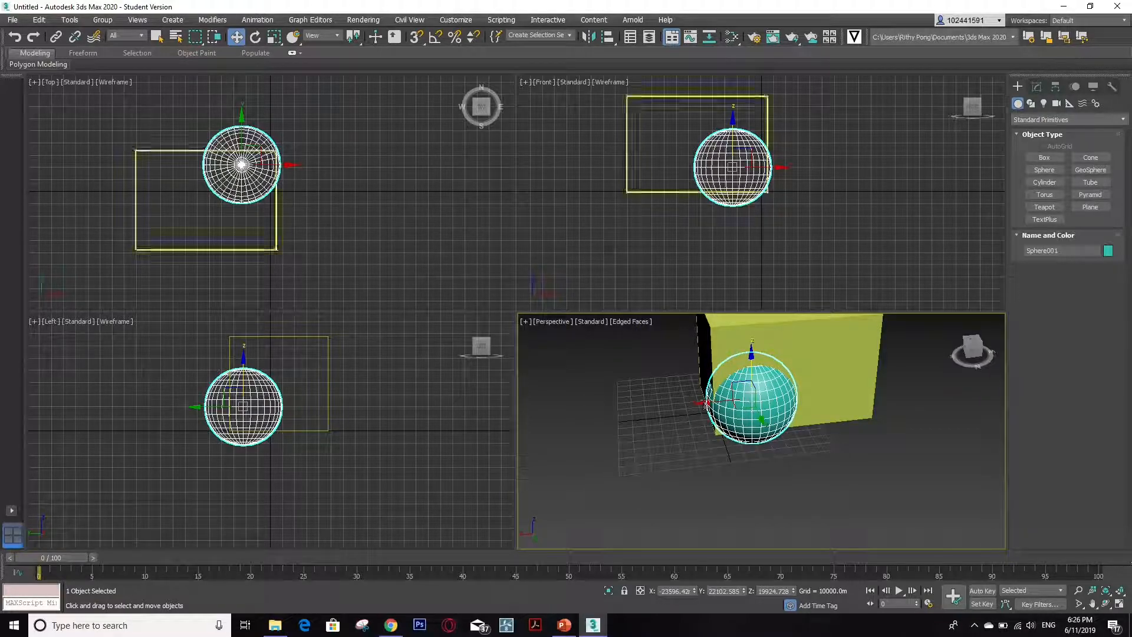
left_click_drag(703, 401, 738, 399)
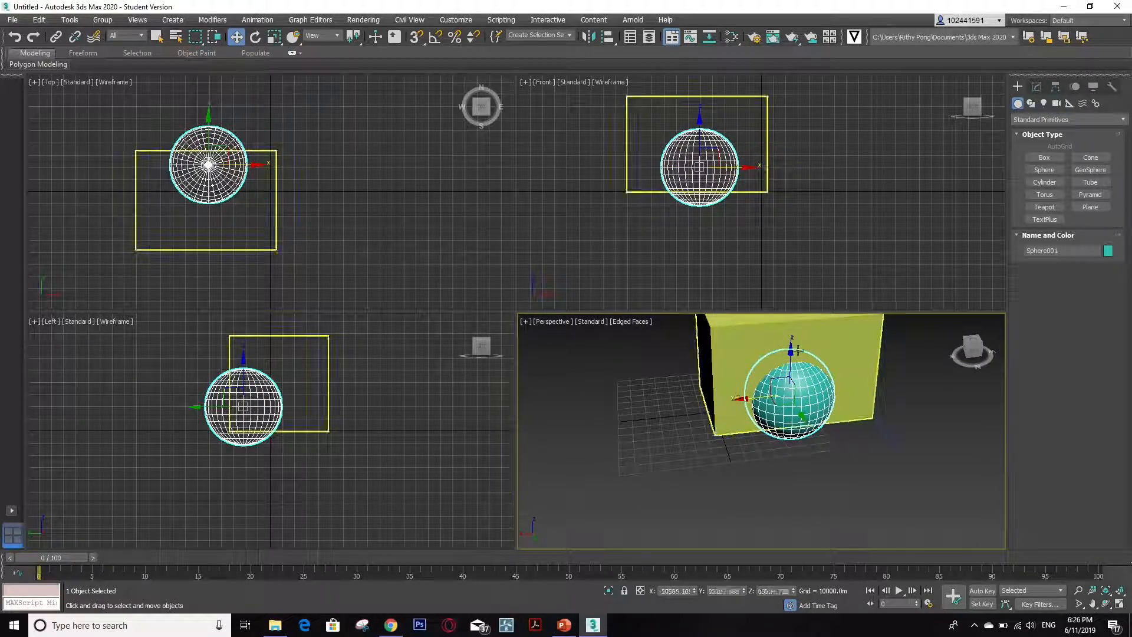
left_click_drag(790, 349, 791, 329)
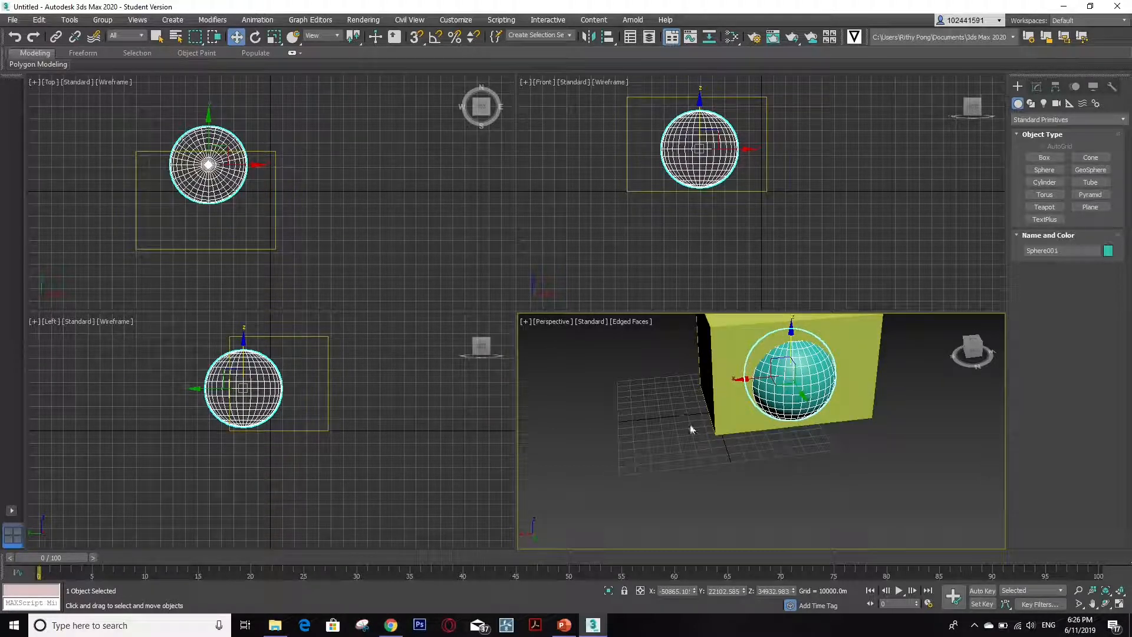
Subtract the sphere from the yellow box with ProBoolean, and undo that subtraction while staying in picking mode
left_click(718, 354)
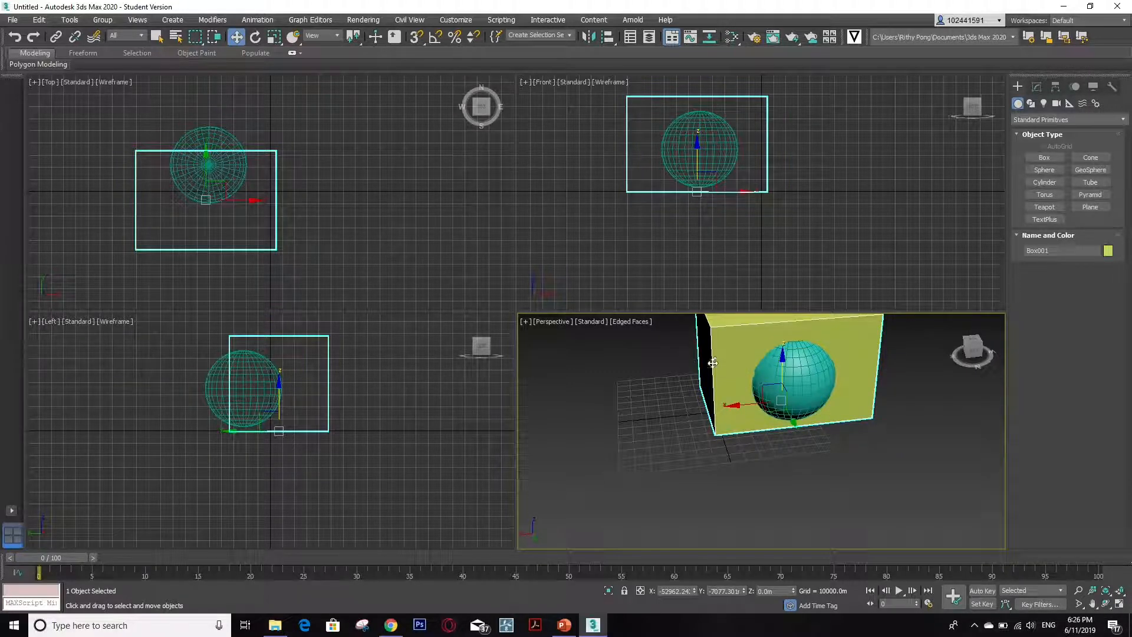
left_click(1055, 120)
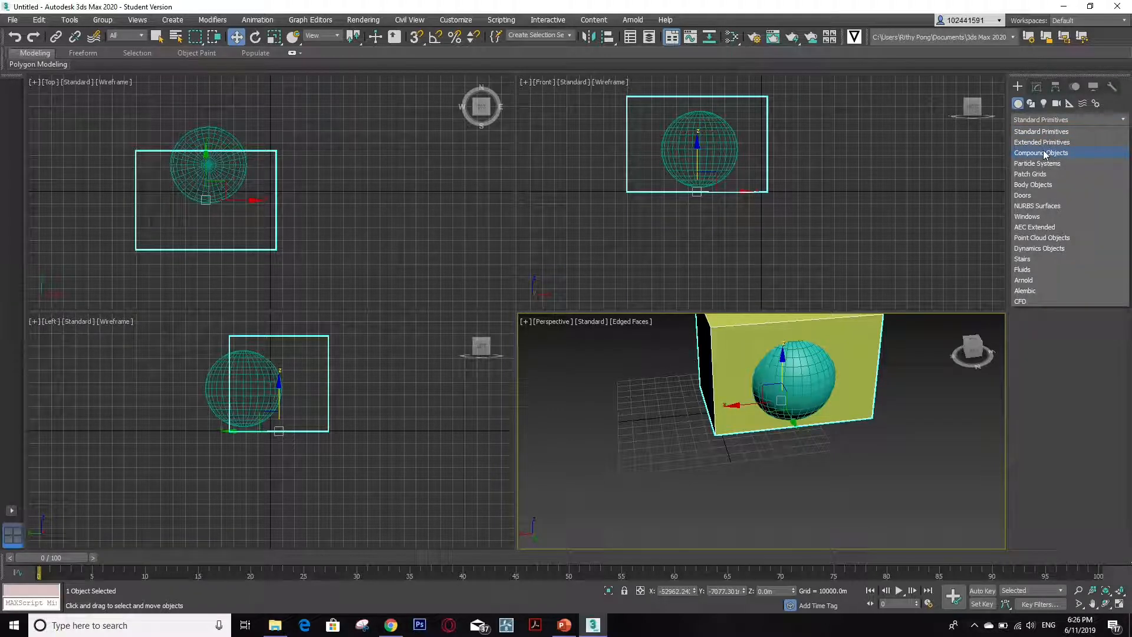
left_click(1046, 154)
left_click(1081, 207)
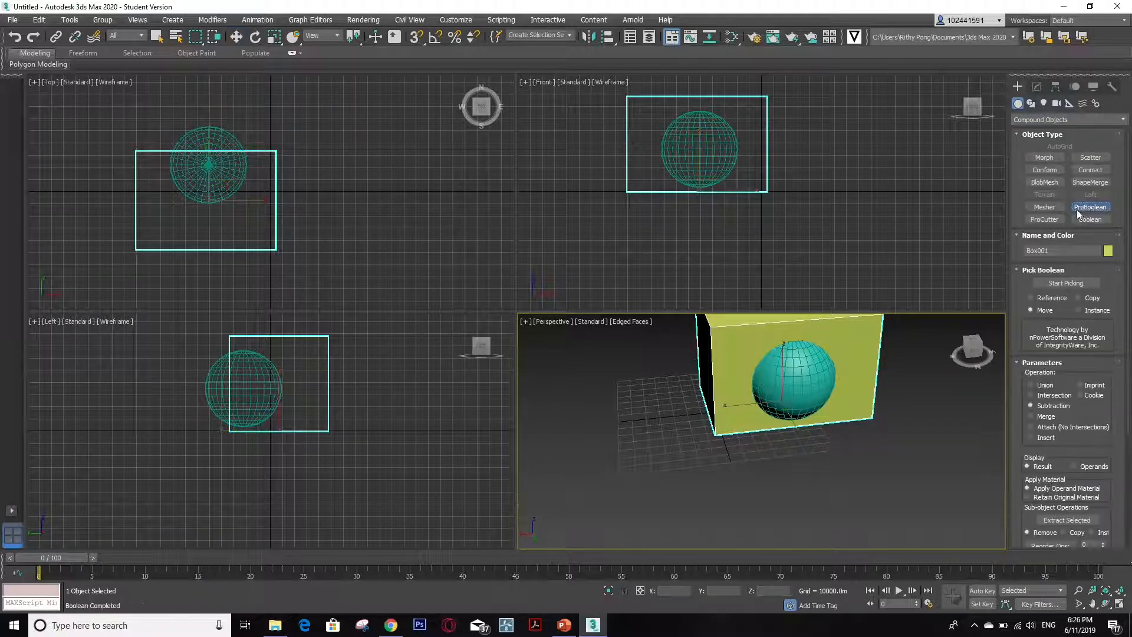
left_click(1066, 283)
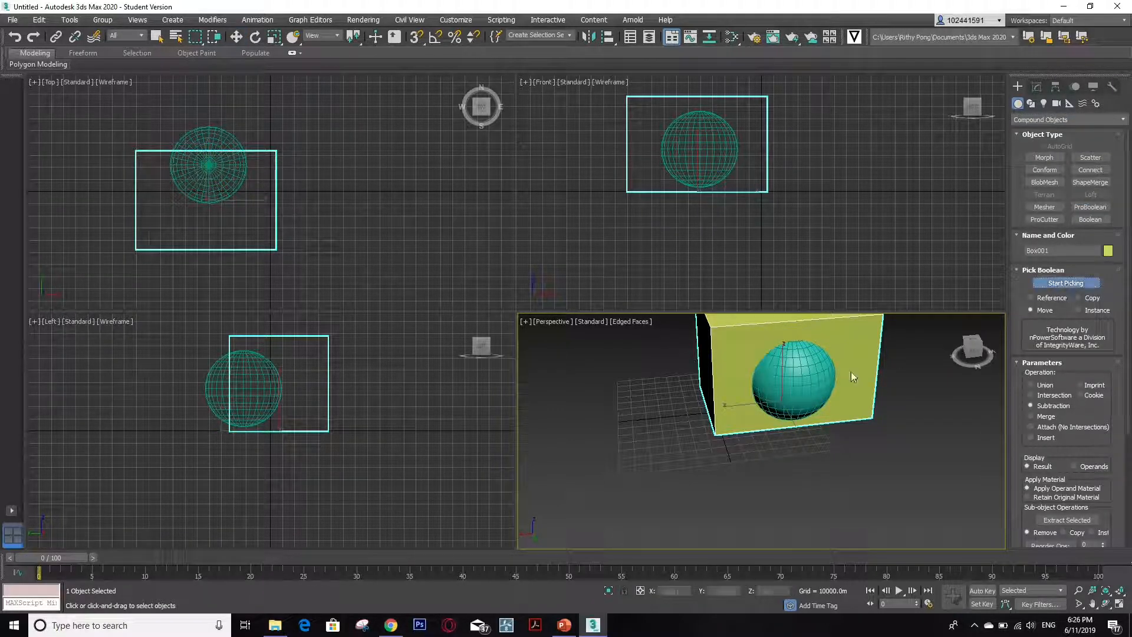
left_click(810, 384)
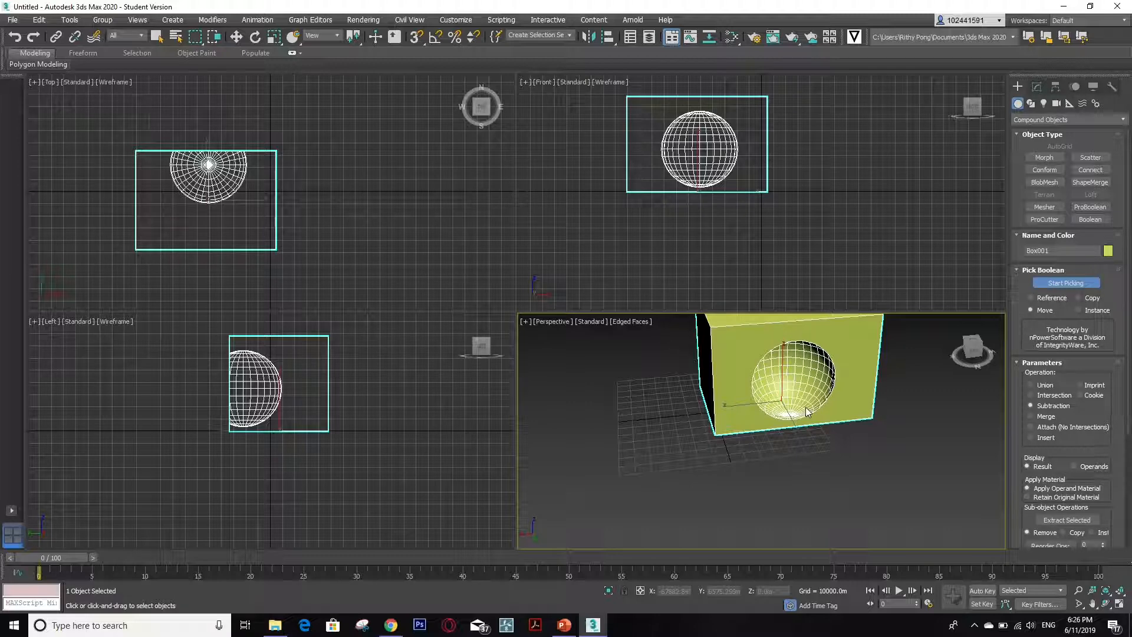
key("ctrl+z")
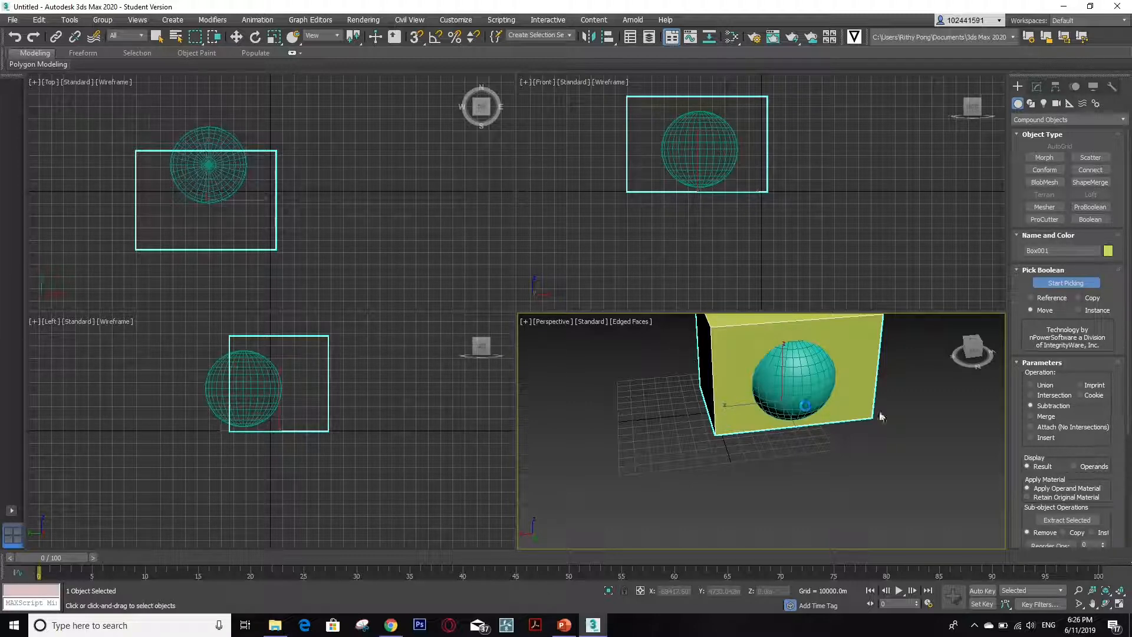
Combine the sphere with the yellow box using the ProBoolean Union operation
left_click(1031, 385)
left_click(796, 378)
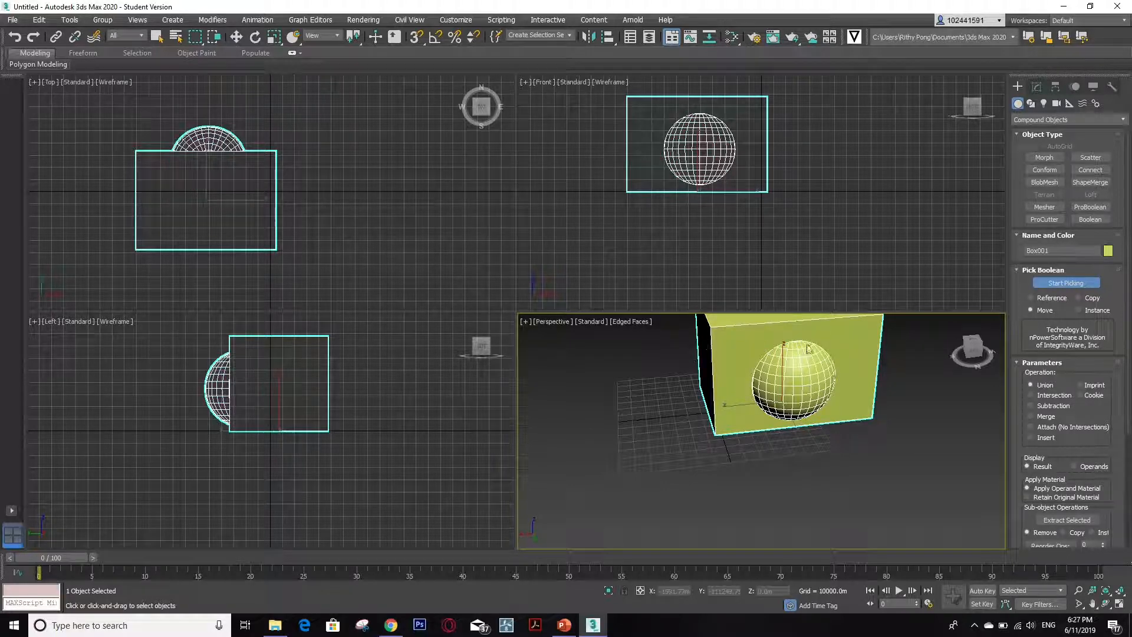
scroll(741, 442, "down", 5)
scroll(740, 422, "up", 4)
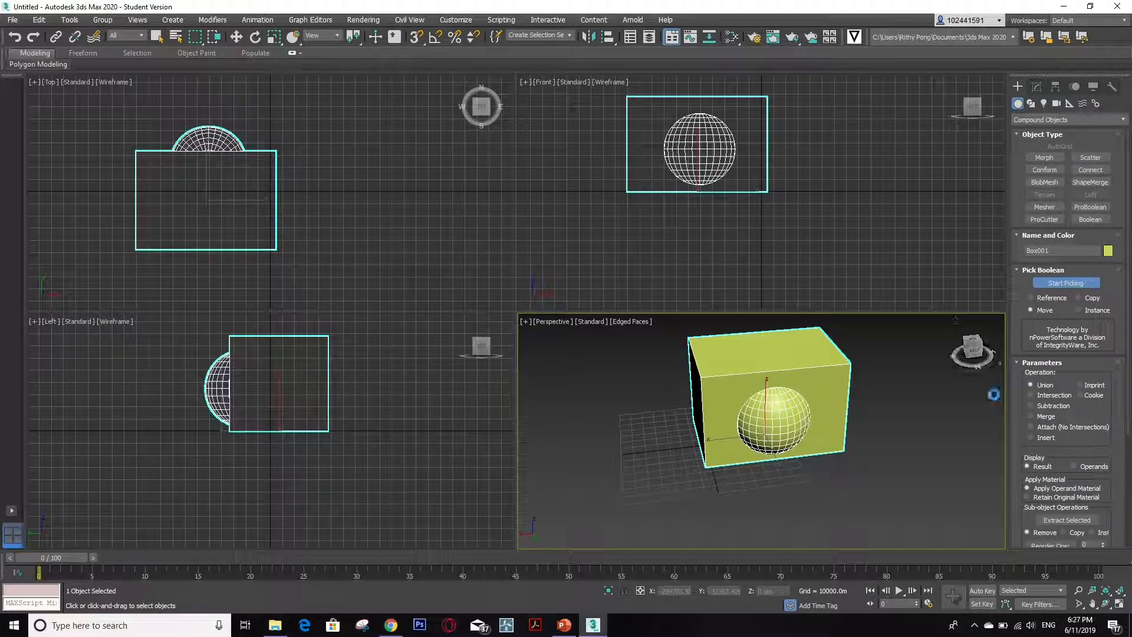
Apply the ProBoolean Intersection operation to the yellow box and the sphere, and undo it
left_click(1031, 396)
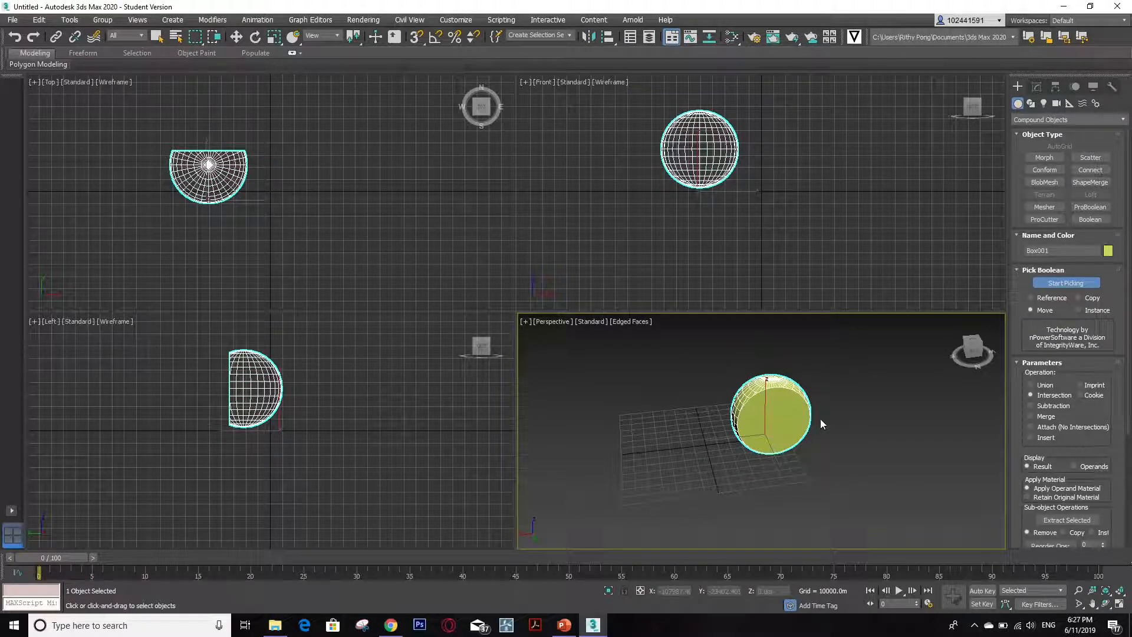
key("ctrl+z")
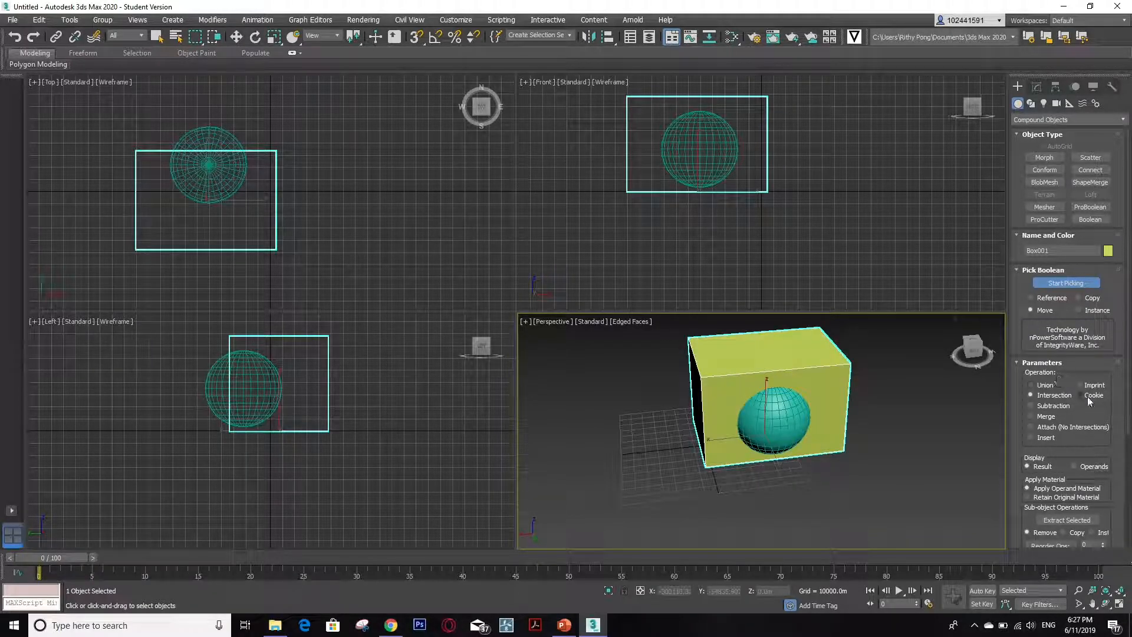
Combine the sphere with the yellow box using the ProBoolean Merge operation
left_click(1042, 417)
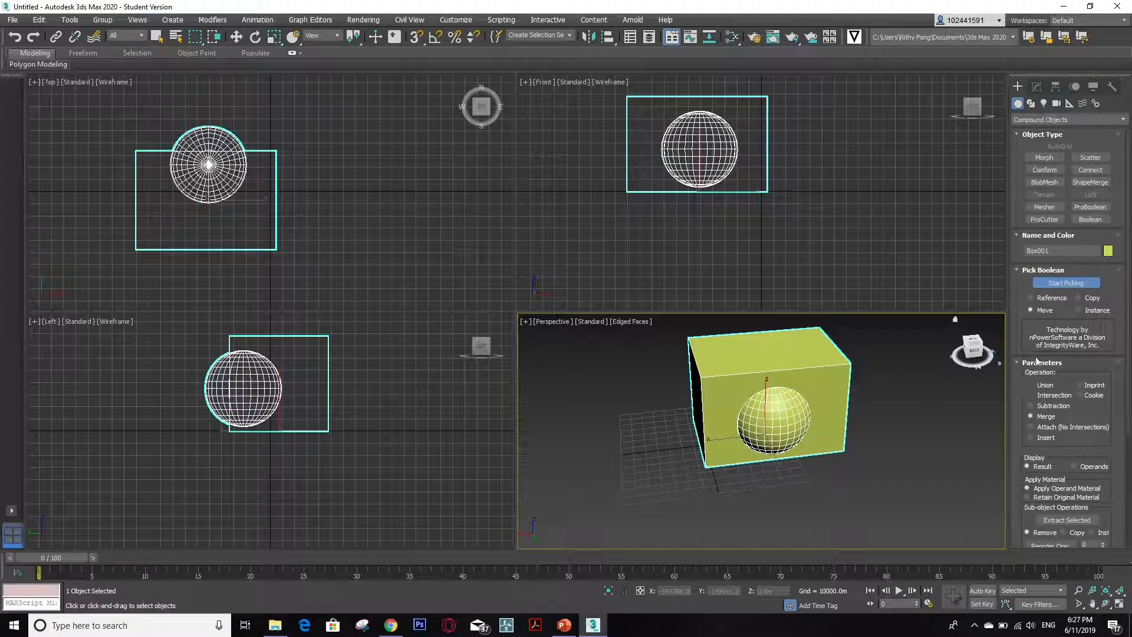
scroll(1037, 361, "down", 1)
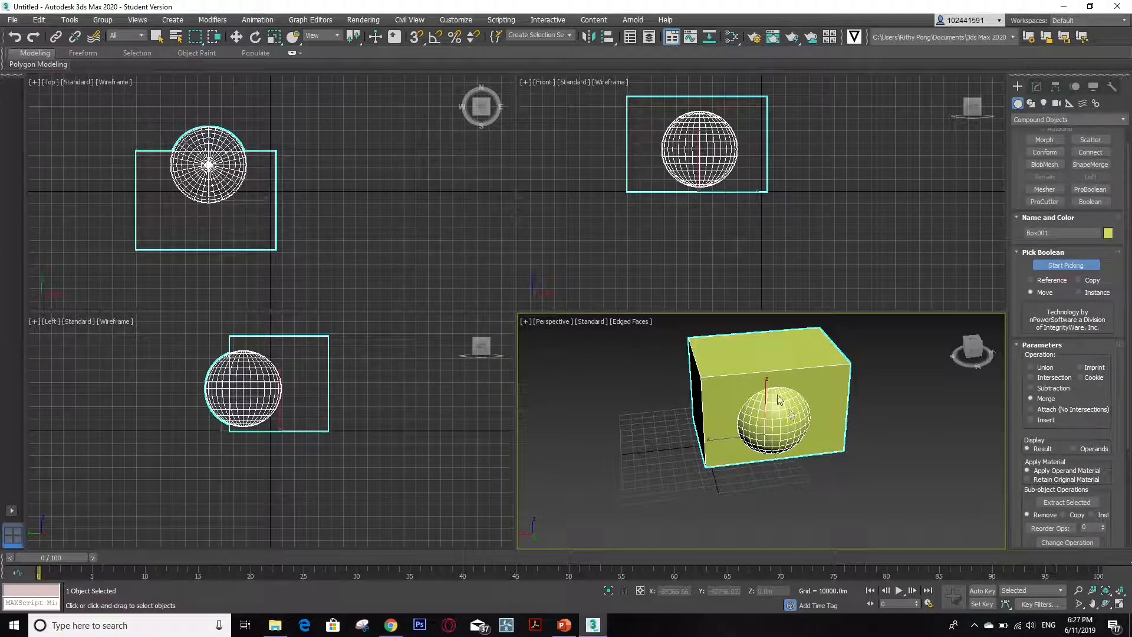